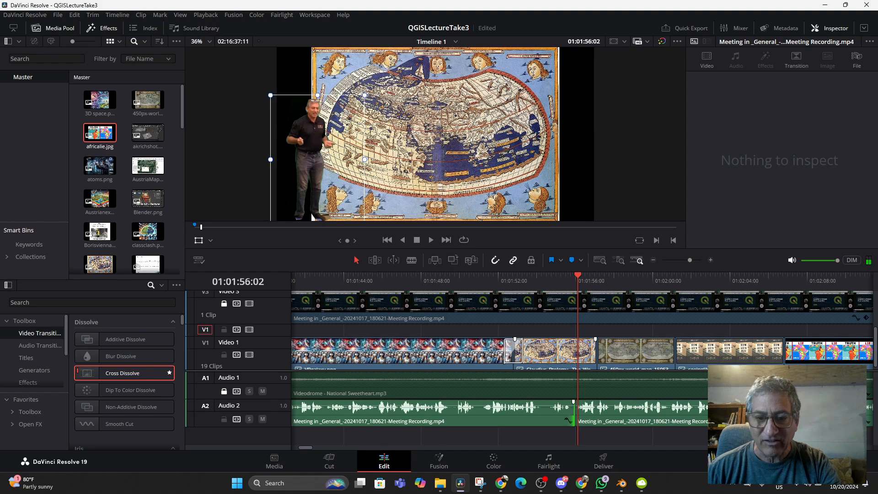
- Trim the end of the first Audio 2 clip back to about 01:01:54, play across the gap, and save the project
drag(573, 407, 543, 408)
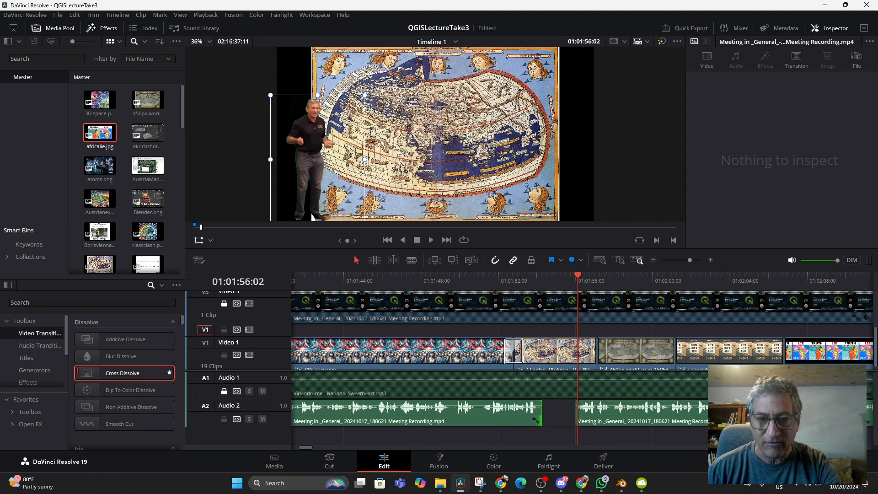
click(535, 280)
key(space)
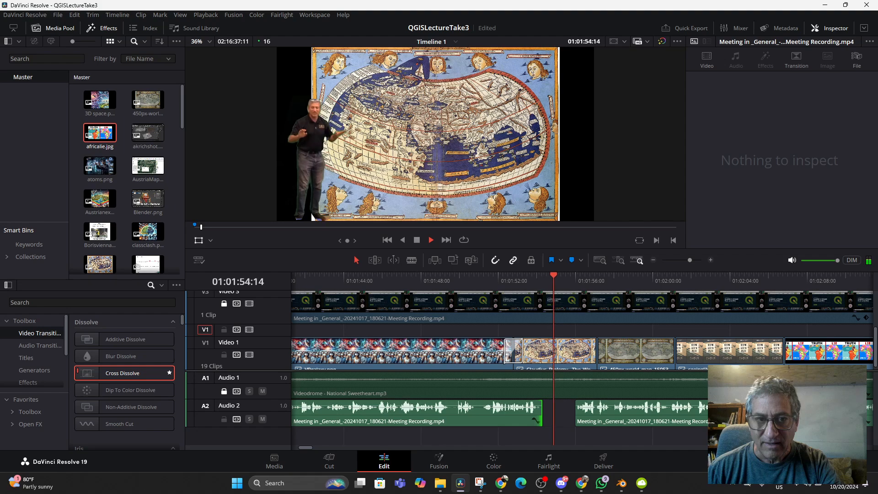
key(space)
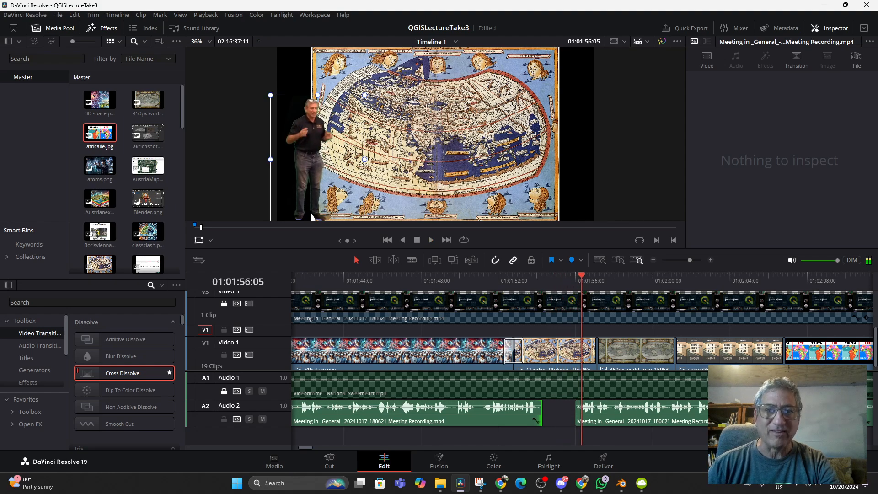
key(ctrl+s)
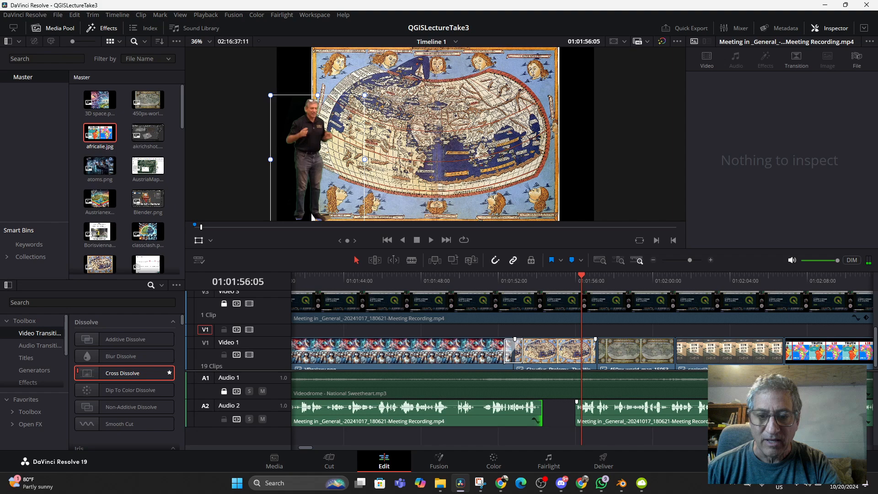
drag(542, 410, 540, 410)
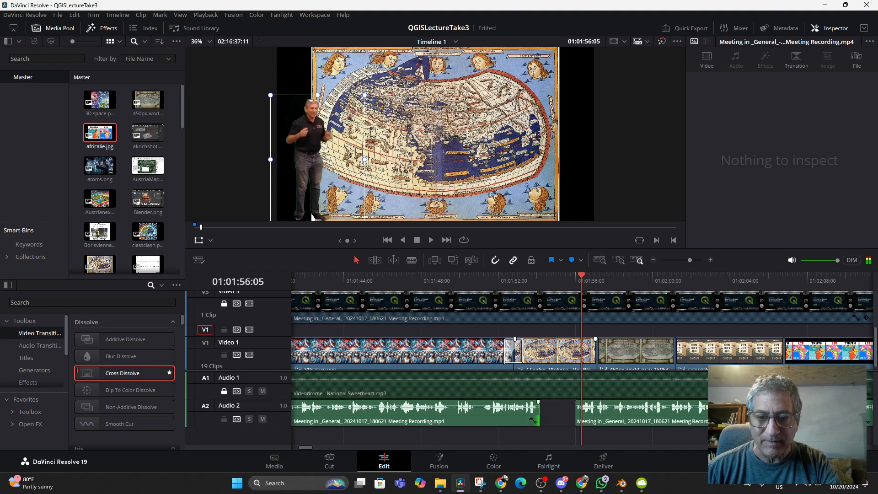
key(ctrl+s)
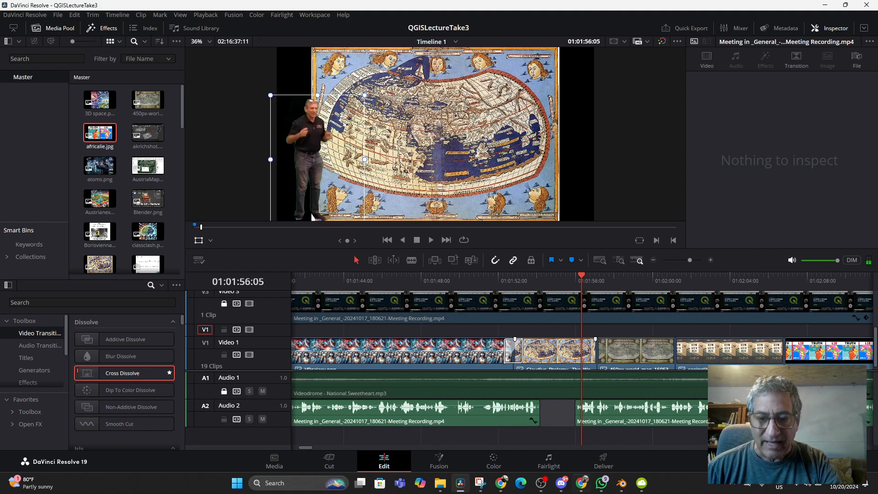
- On the Fairlight page, try lowering the volume of the Audio 2 clip that ends before the gap
click(549, 461)
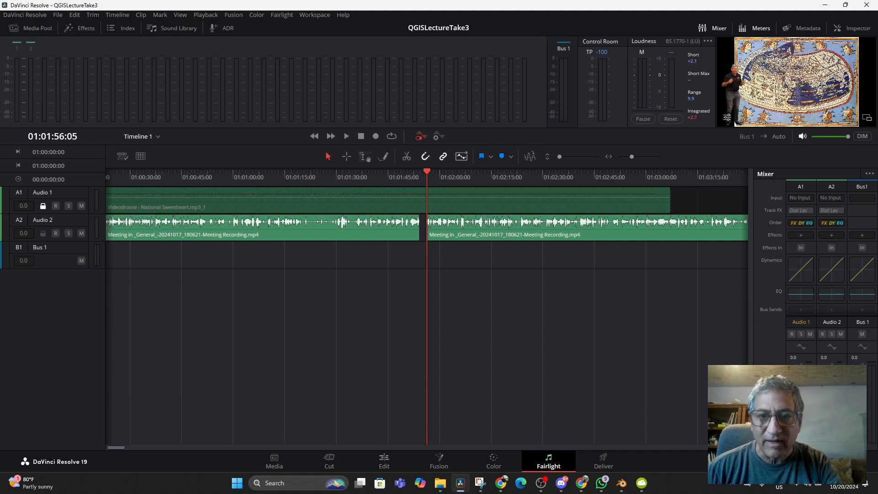
scroll(426, 228, up, 6)
scroll(427, 229, down, 1)
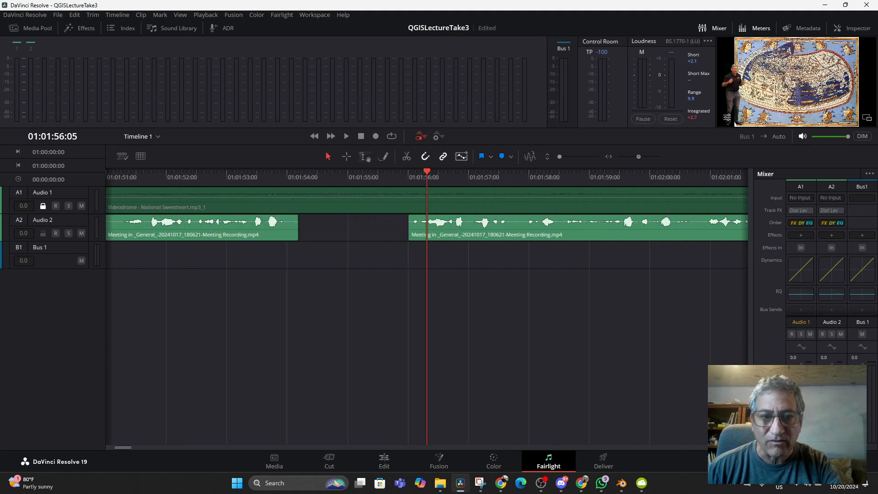
click(299, 177)
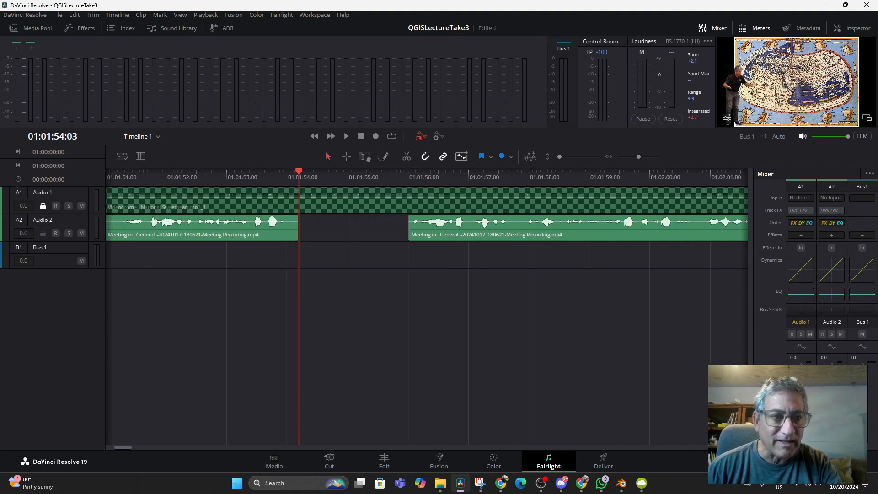
drag(253, 222, 425, 366)
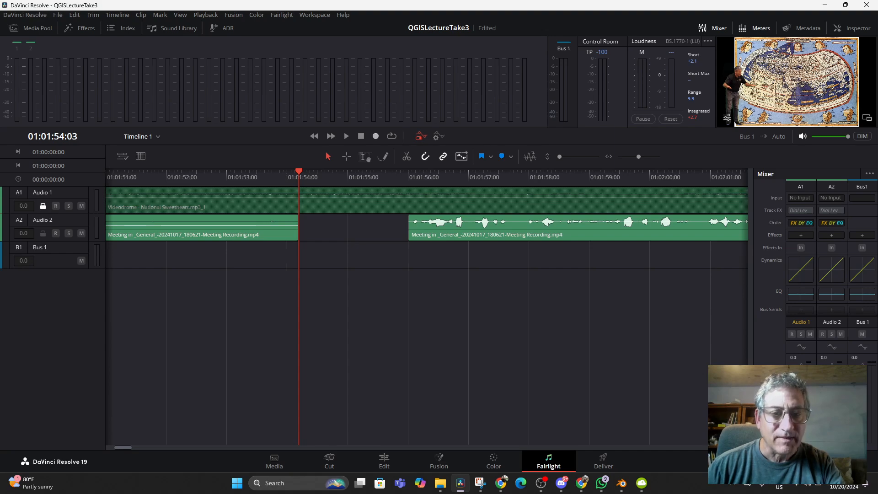
- Listen to the audio around the Audio 2 gap, starting playback from the gap and from about 01:01:51
key(space)
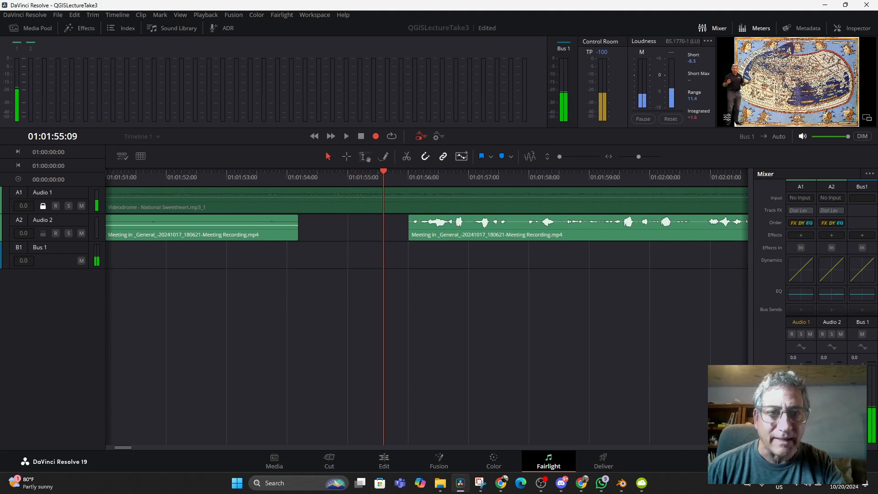
key(space)
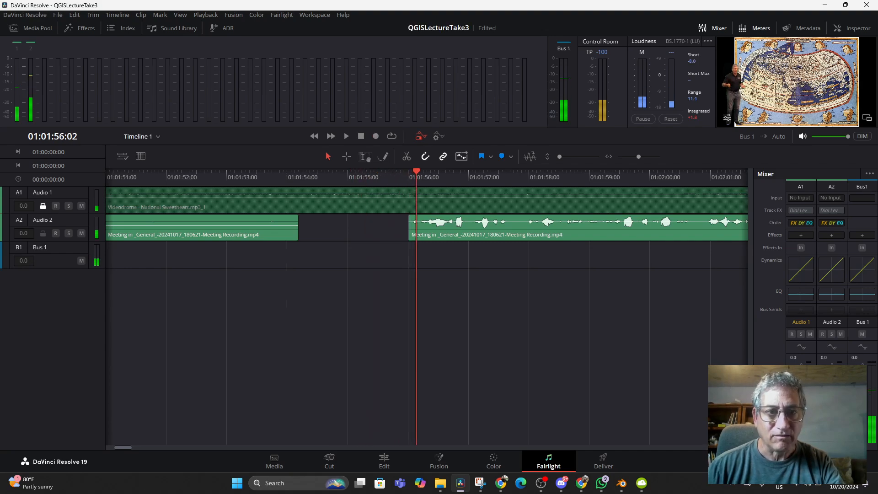
key(Up)
key(Up)
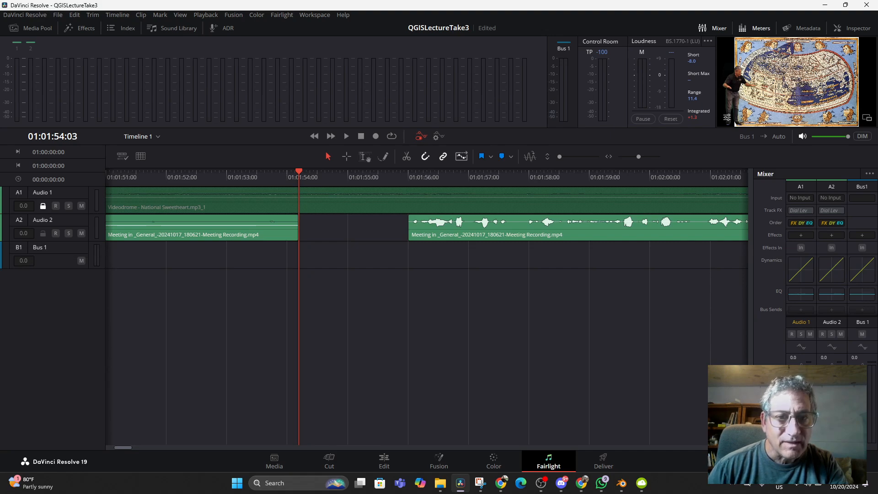
key(space)
click(214, 177)
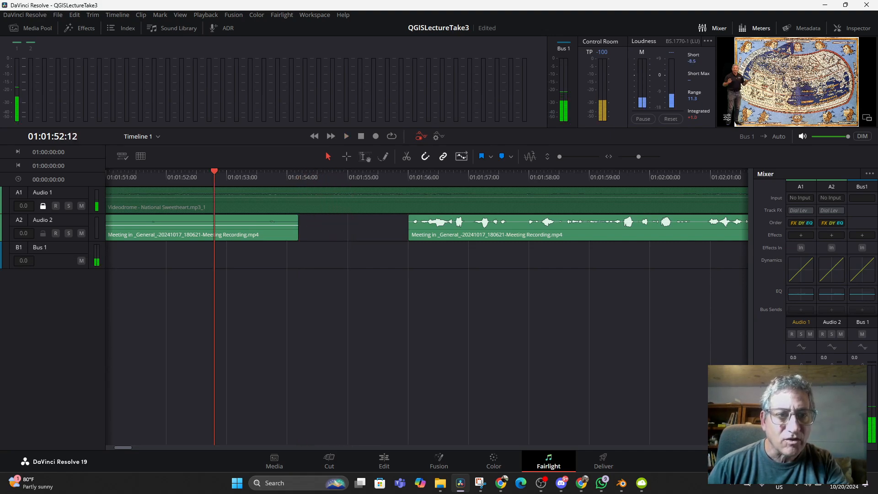
key(space)
key(space)
click(110, 177)
key(space)
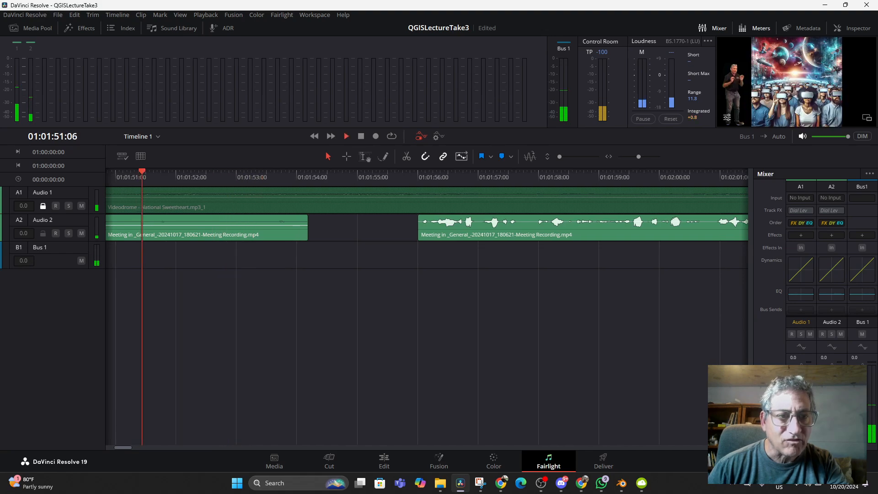
key(space)
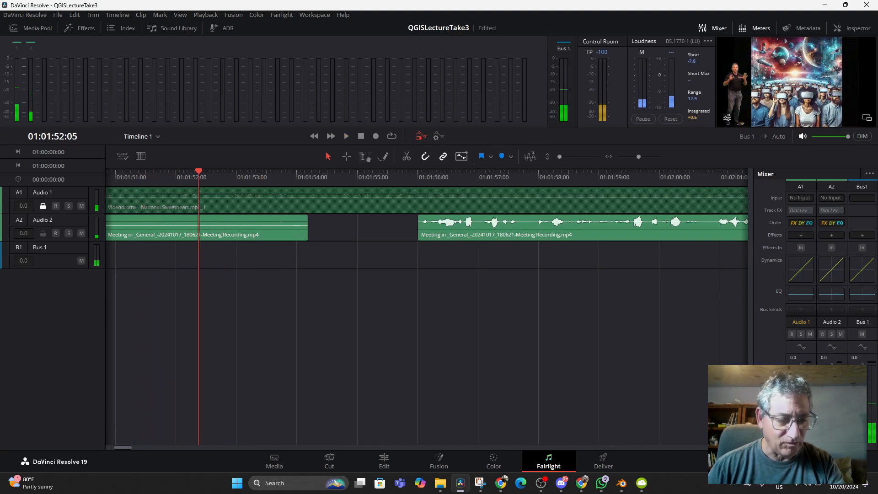
- Undo the Audio 2 trims and splits until the track is one continuous clip, and save the project
key(ctrl+z)
key(ctrl+z)
key(ctrl+z)
key(ctrl+z)
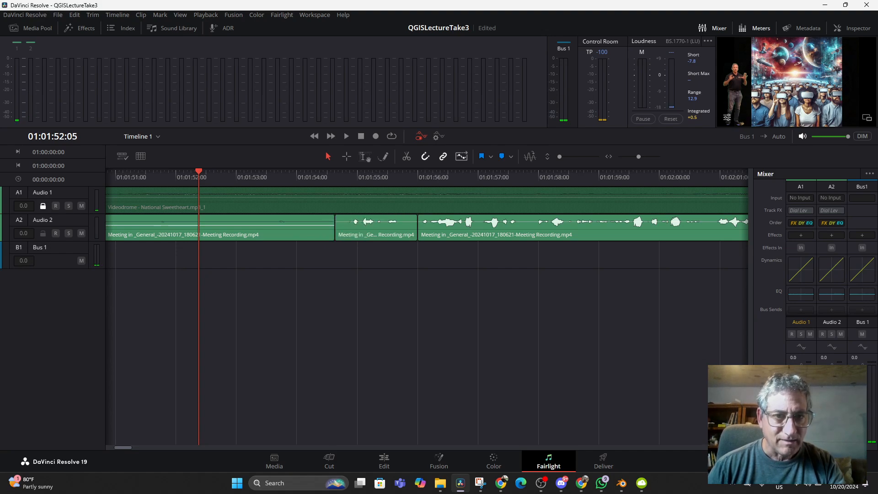
key(ctrl+z)
key(ctrl+z)
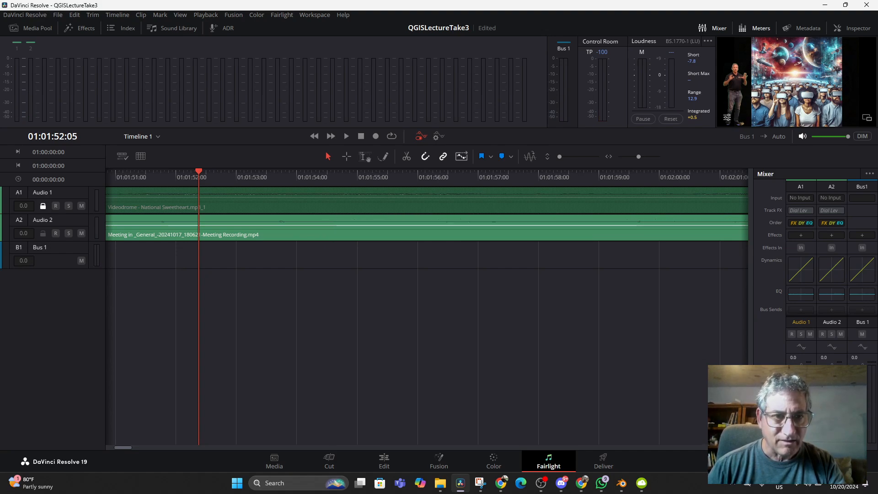
key(ctrl+s)
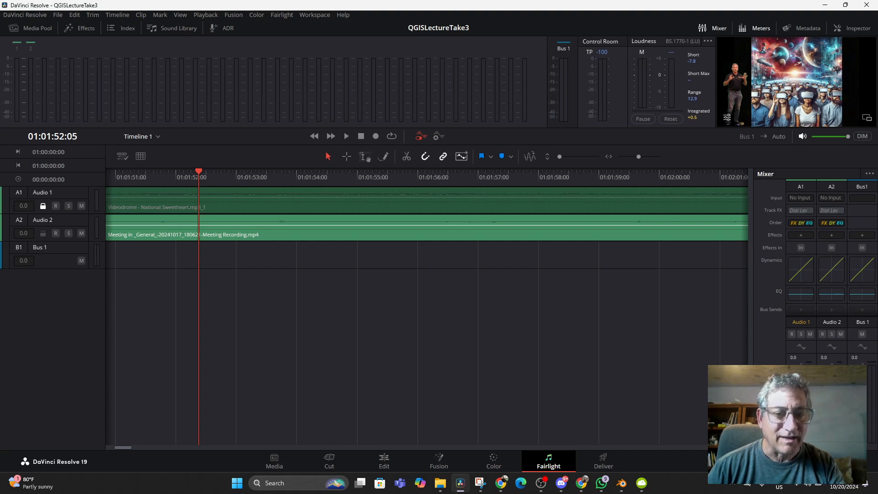
- On the Edit page, play the timeline from about 01:01:48 to 01:01:55 to locate the speech passage for removal
click(384, 460)
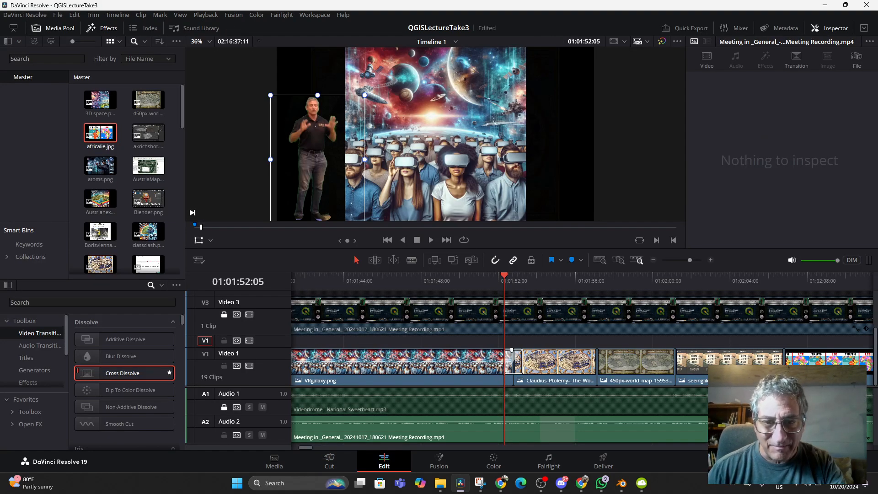
click(421, 281)
key(space)
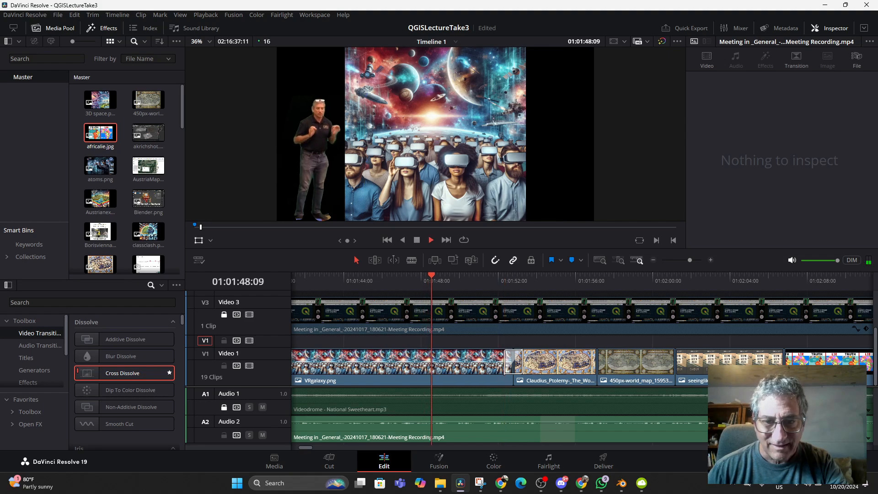
key(space)
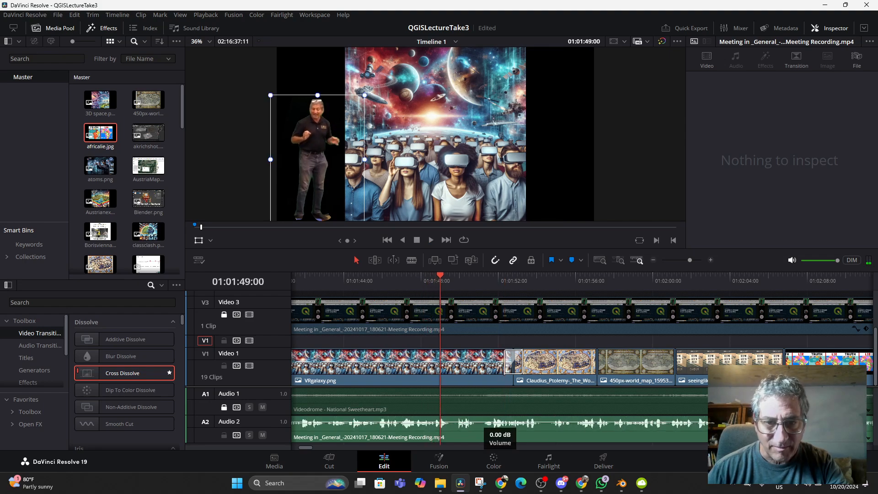
key(space)
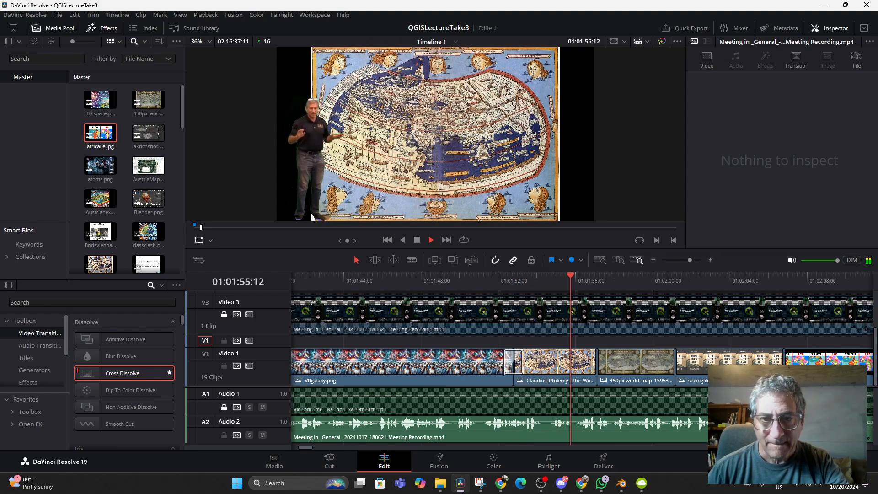
key(space)
- Split the Audio 2 clip at 01:01:54:04 and again at about 01:01:56
key(Left)
key(Left)
key(Left)
key(Left)
key(Left)
key(Left)
key(Left)
key(Left)
key(Left)
key(Left)
key(Left)
key(Left)
key(Left)
key(Left)
key(Left)
key(Left)
key(Left)
key(Left)
key(Left)
key(Left)
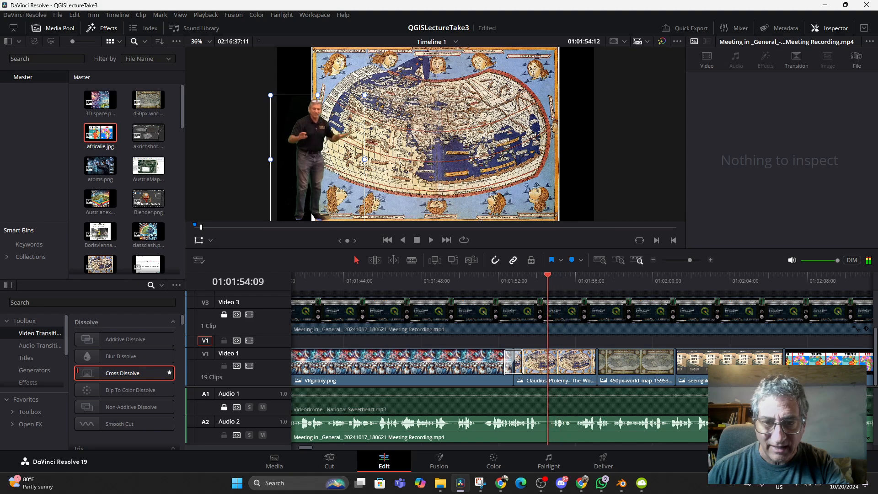
key(Right)
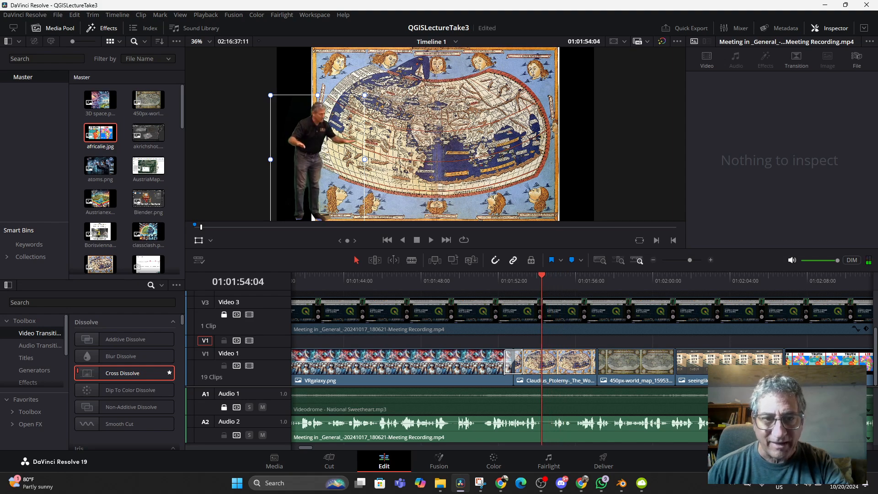
key(b)
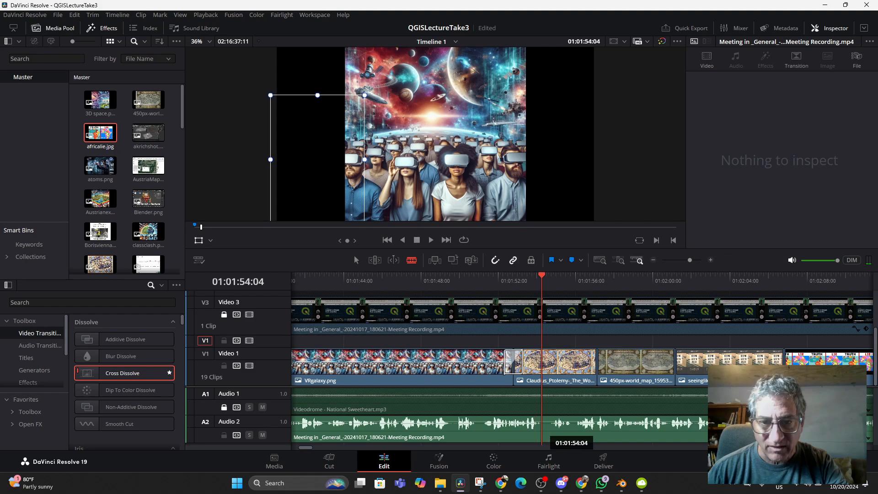
click(543, 423)
click(576, 423)
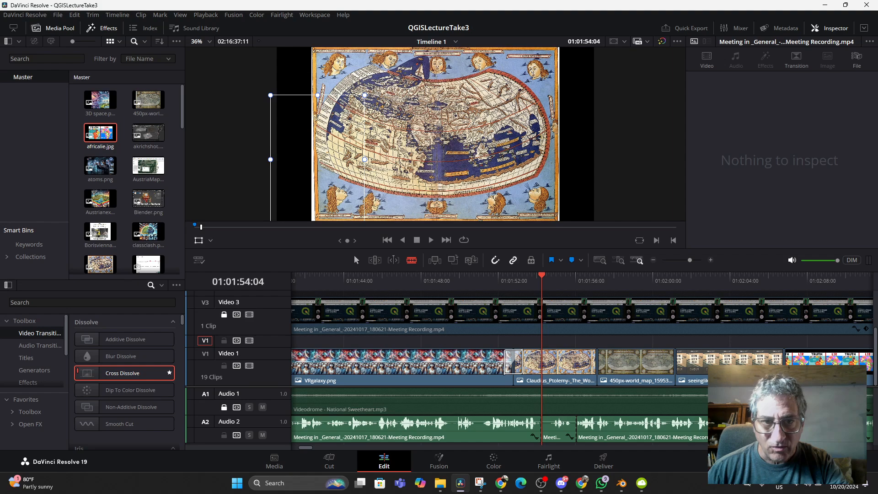
- Cut the short Audio 2 segment between the two splits out of the timeline, leaving a gap, and save the project
click(559, 430)
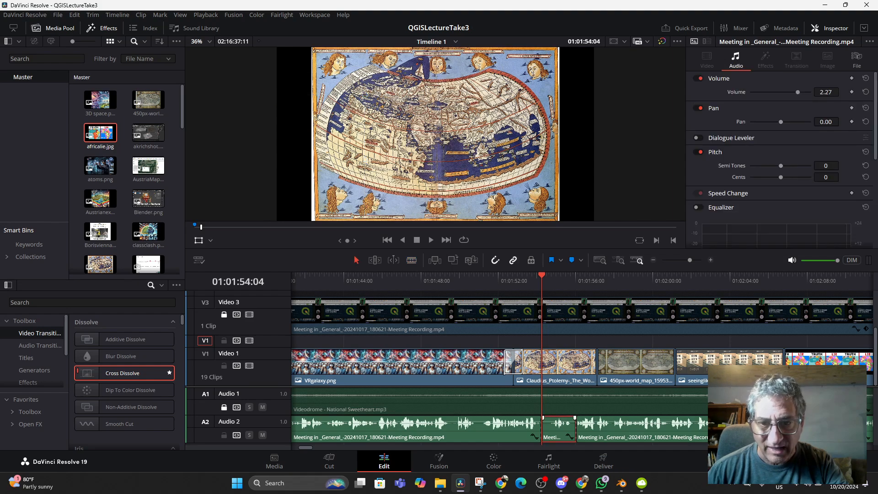
right_click(560, 430)
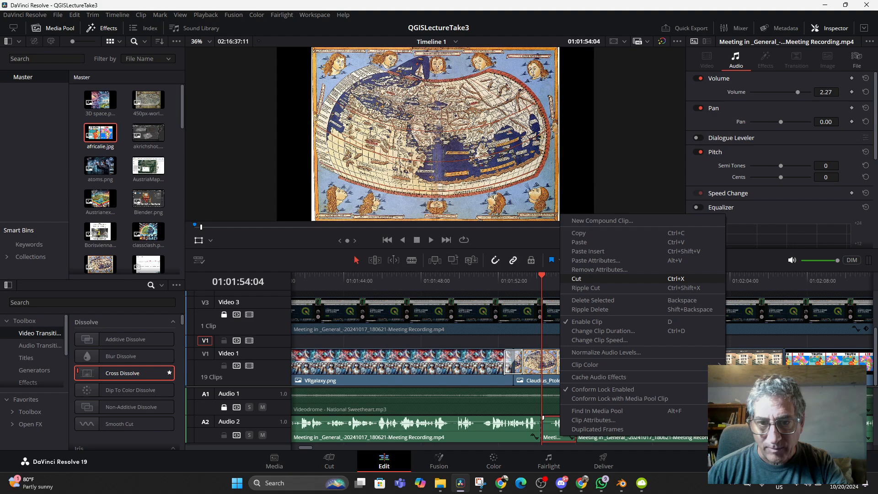
click(577, 279)
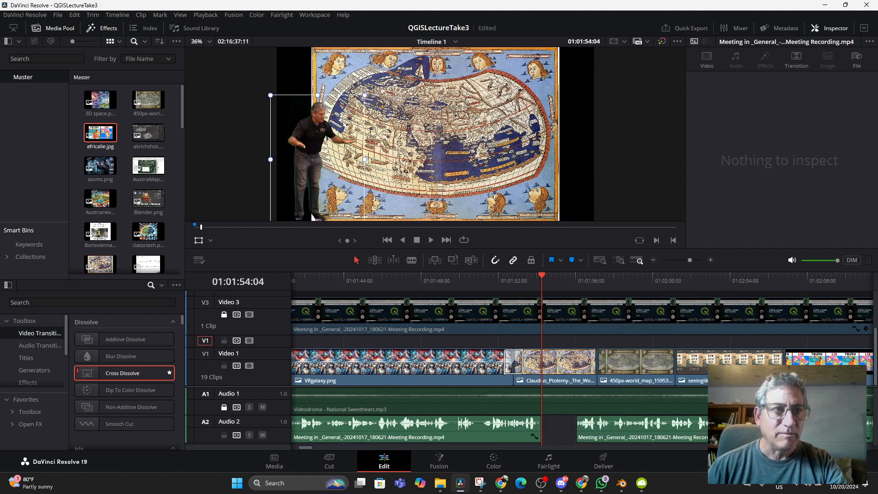
click(57, 15)
click(36, 15)
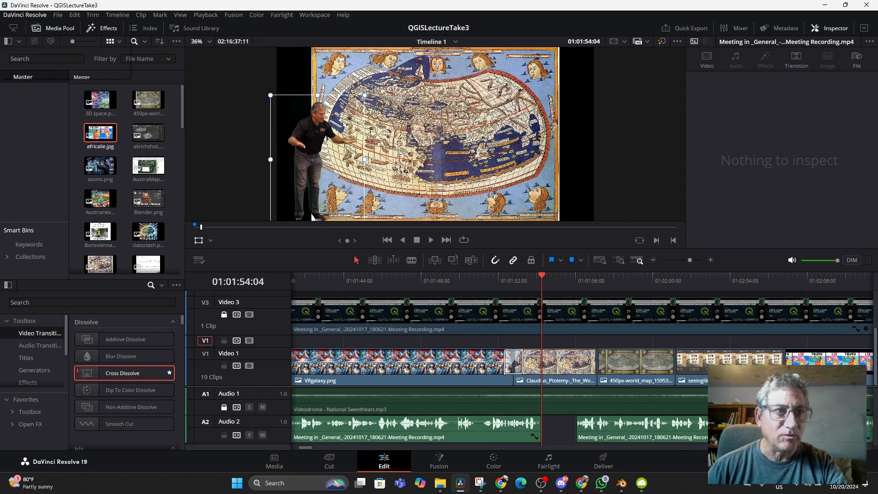
click(58, 15)
click(78, 93)
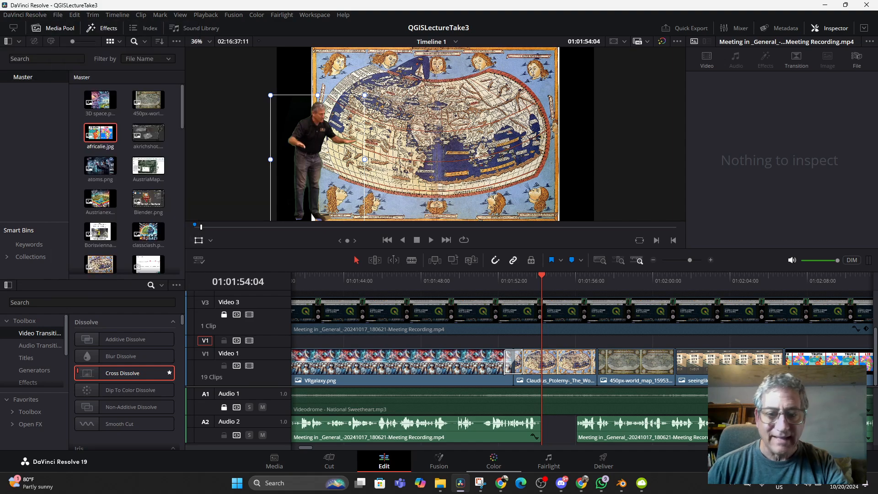
- On the Fairlight page, add a new mono audio track to the timeline
click(549, 461)
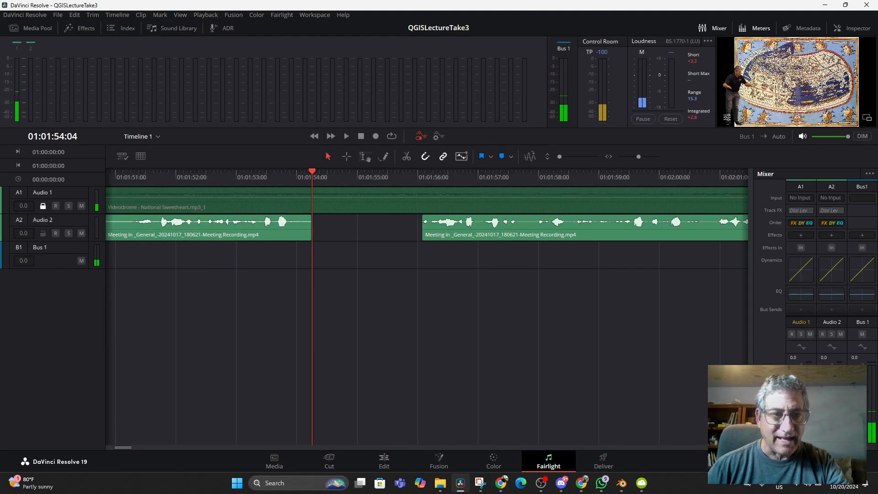
scroll(427, 316, left, 4)
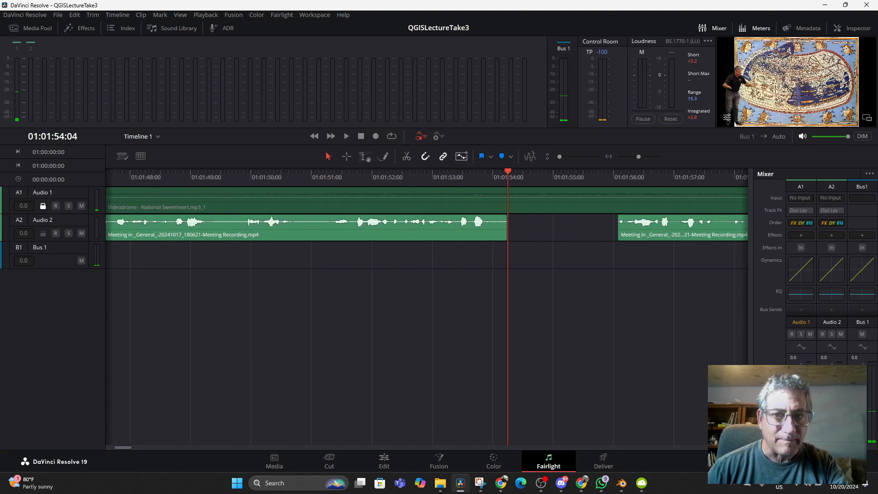
right_click(47, 290)
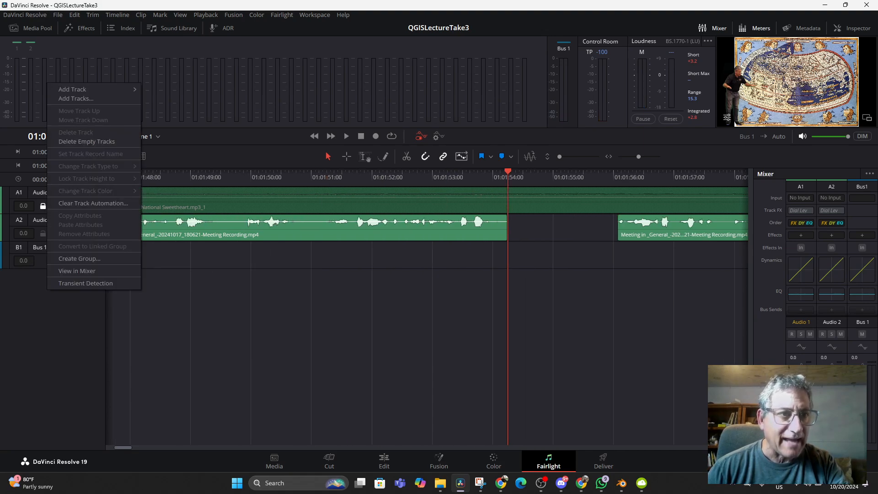
mouse_move(72, 89)
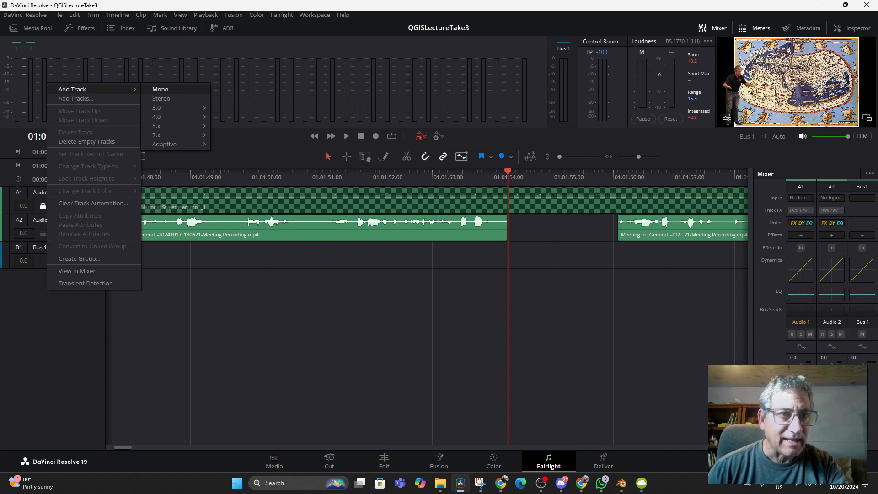
click(160, 89)
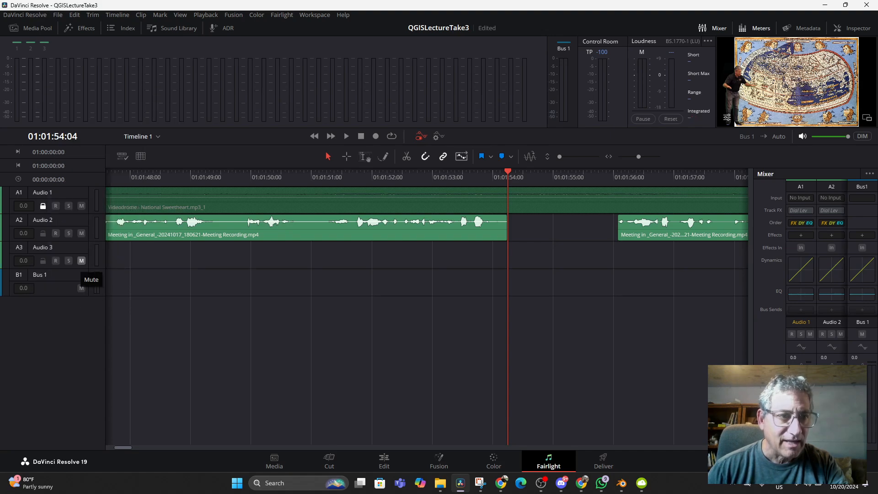
- Try to arm and solo Audio 3, playing across the Audio 2 gap and returning the playhead to 01:01:54:04
click(55, 261)
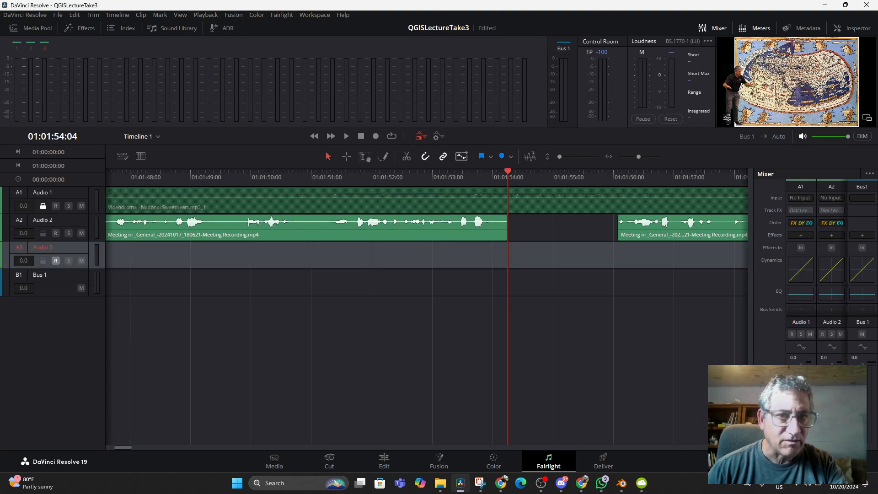
click(56, 260)
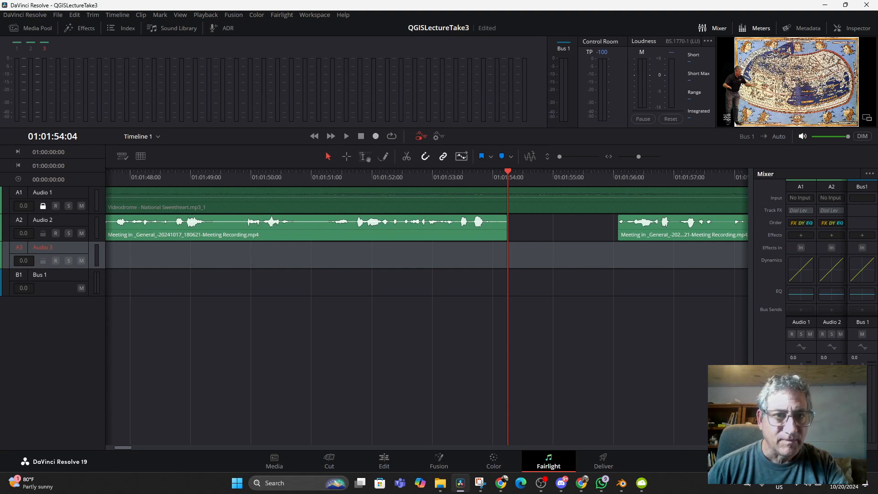
key(space)
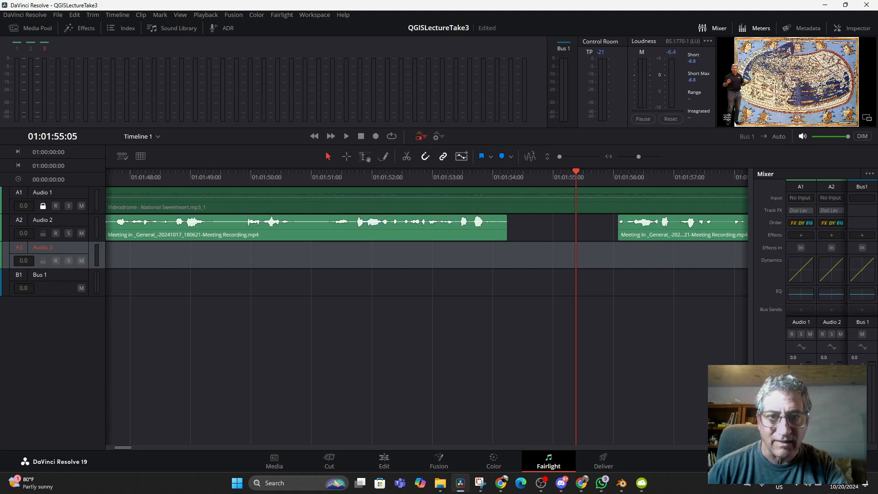
click(60, 248)
key(Up)
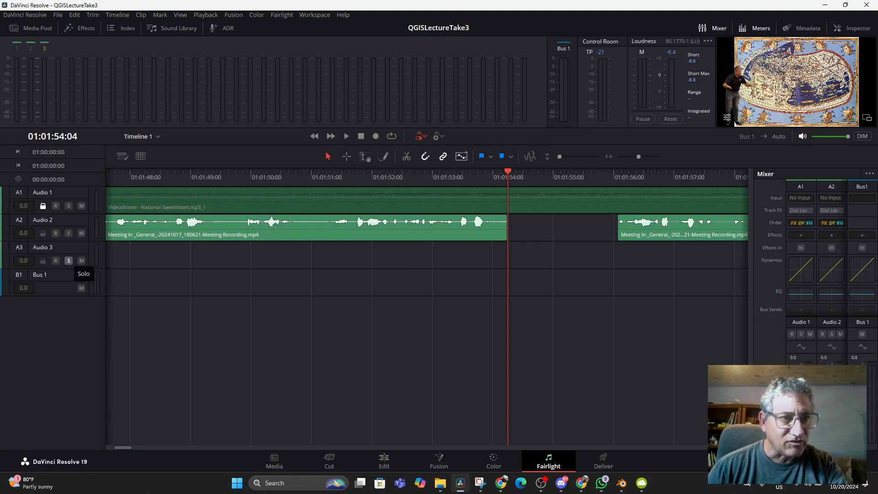
click(68, 260)
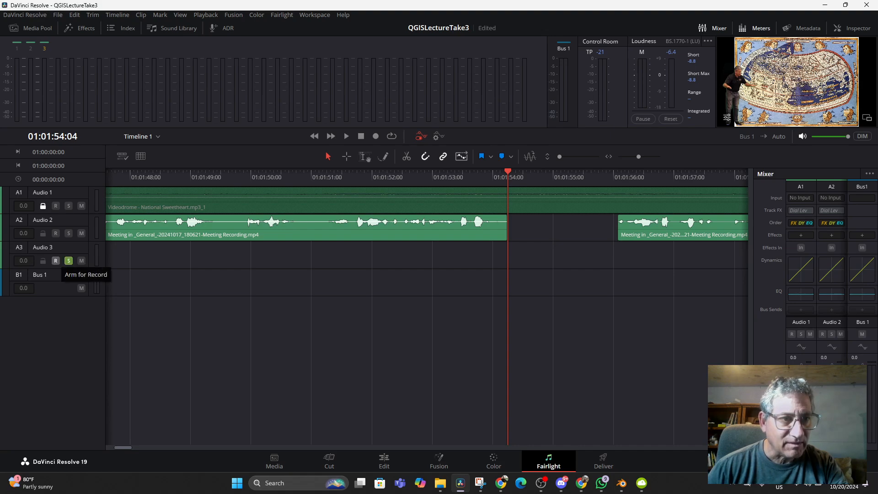
click(69, 260)
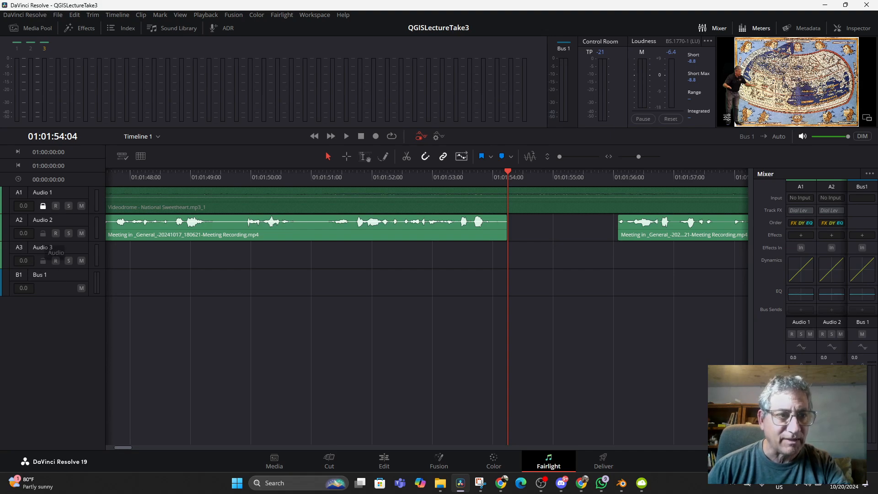
- Lock the Audio 2 track, select Audio 3 and try to arm it for recording
click(43, 234)
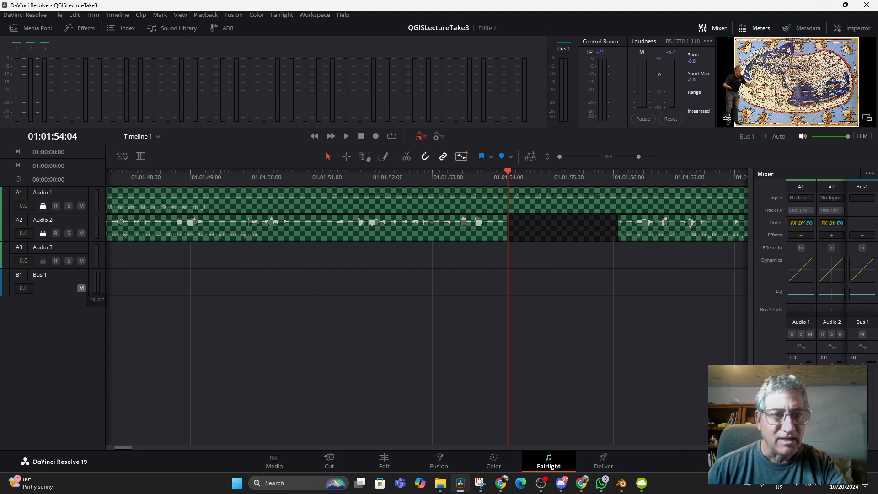
click(34, 248)
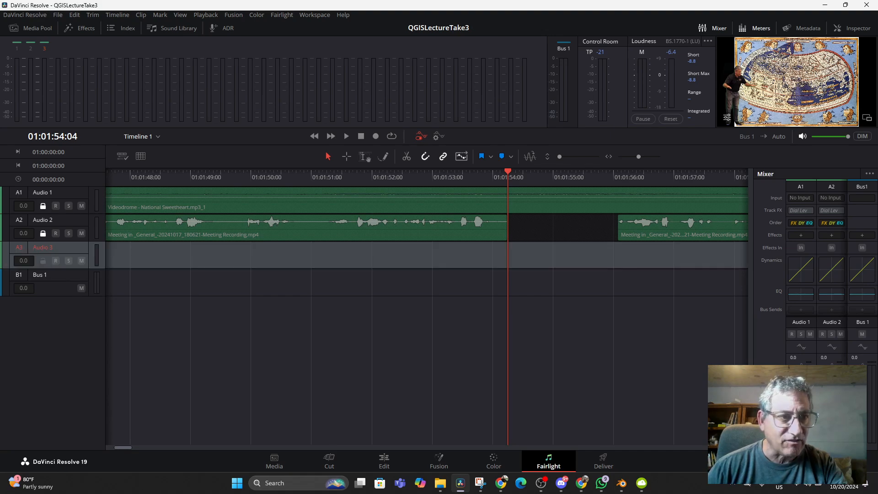
click(55, 260)
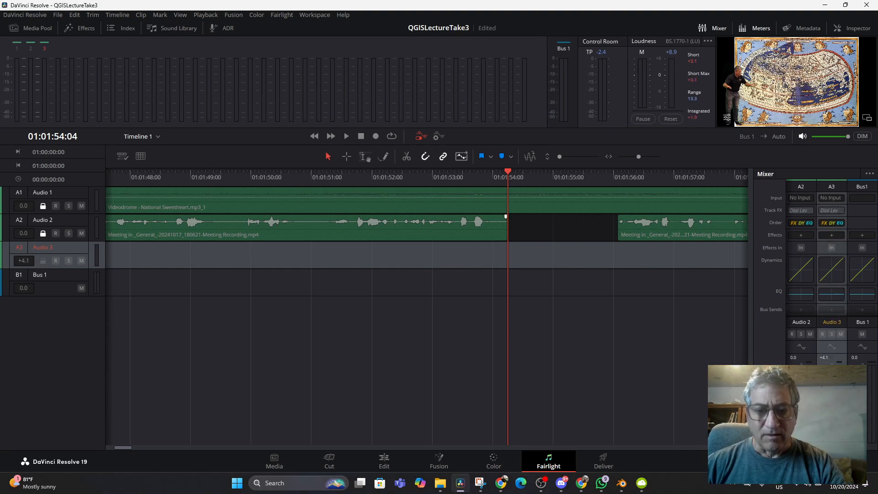
- Examine the Fairlight commands and the path settings of Audio 3 for a way to assign a recording input
click(281, 15)
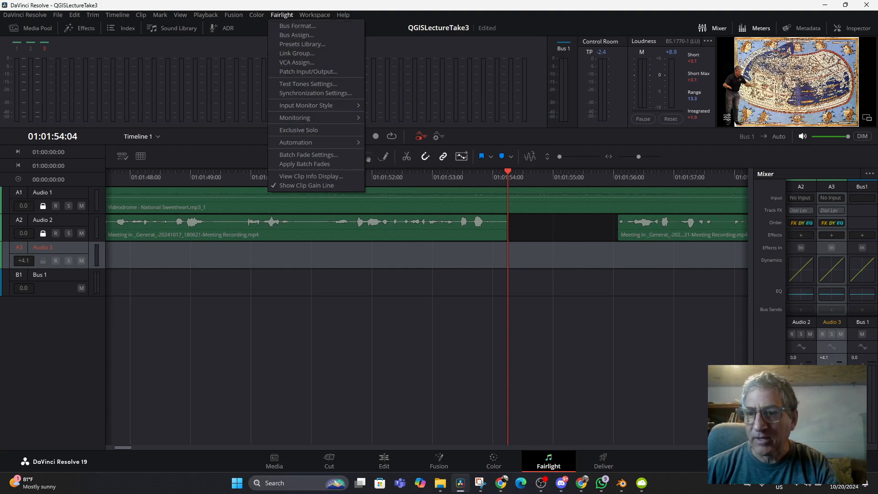
click(831, 198)
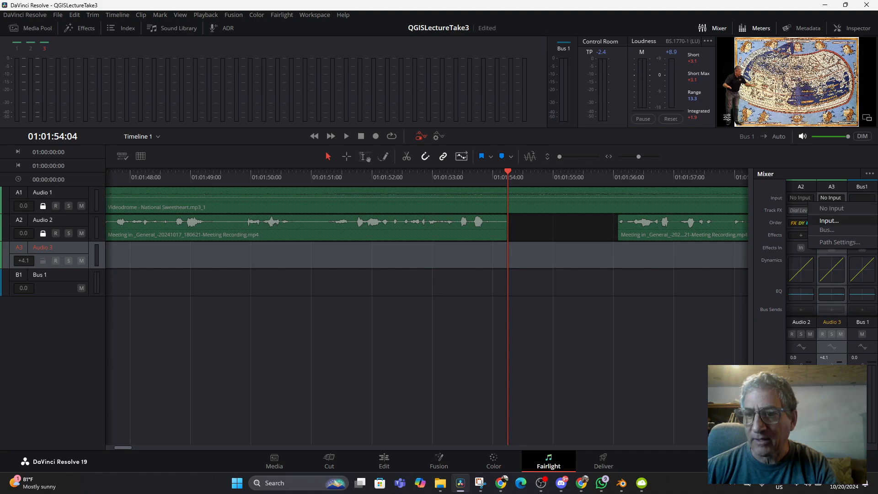
click(840, 242)
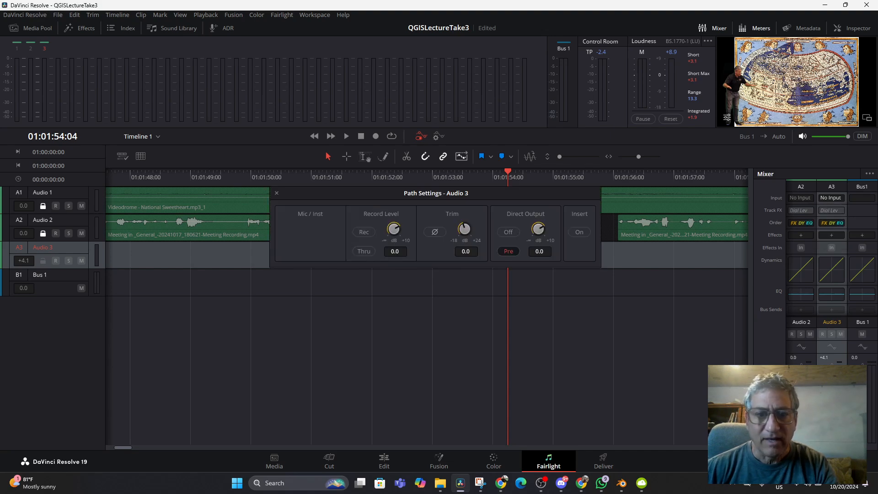
key(Escape)
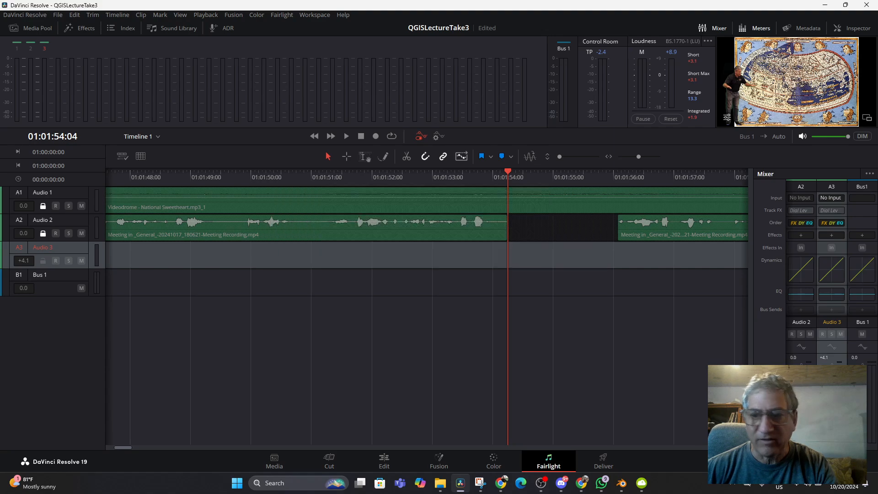
- Open the input patching settings for the Audio 3 track
click(831, 198)
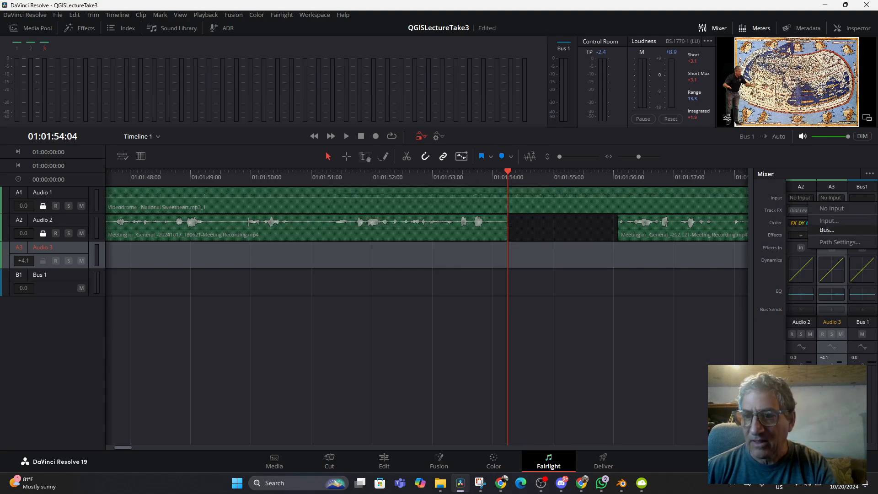
click(829, 220)
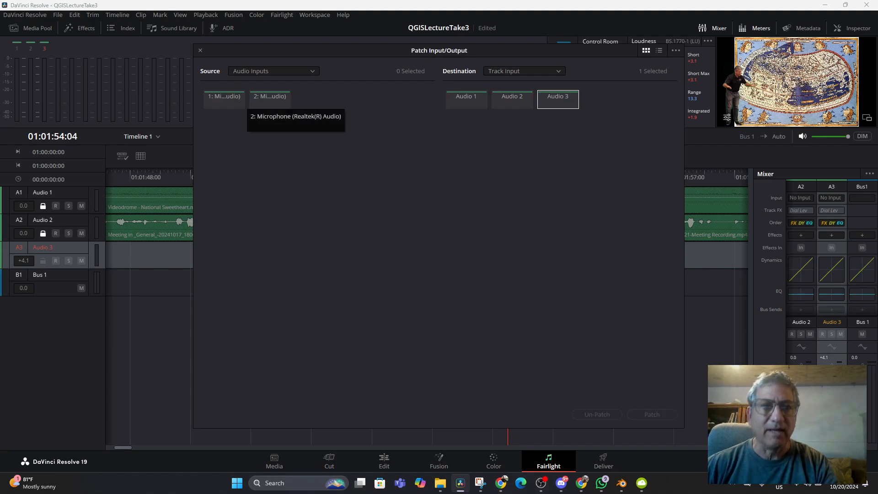
- Try Audio Outputs as the patch destination, select speaker outputs 3 to 8, and switch the destination back to Track Input
click(558, 99)
click(558, 99)
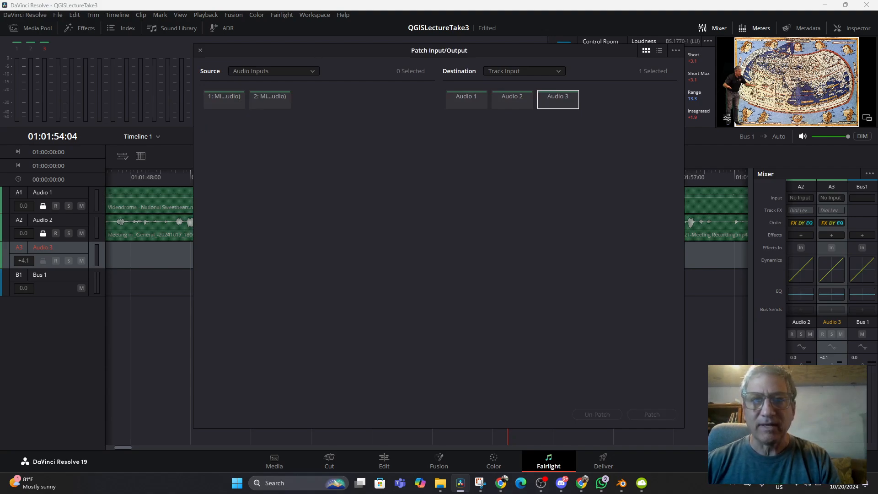
click(558, 99)
click(525, 72)
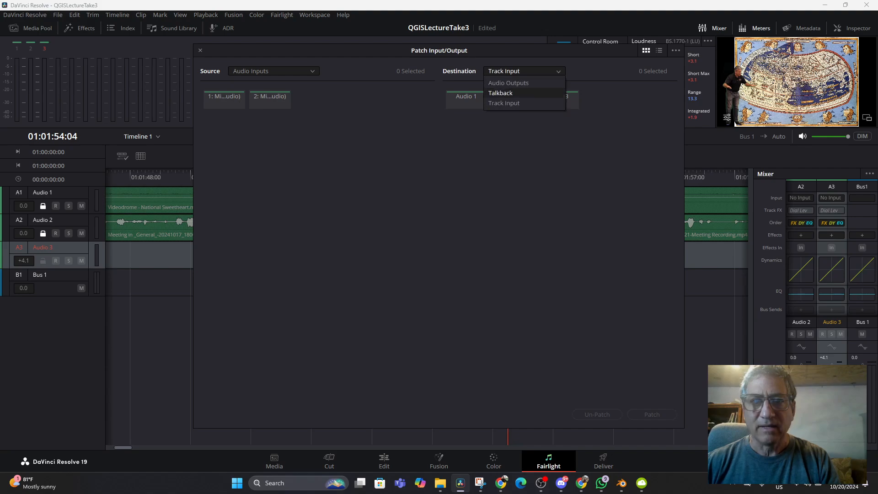
click(508, 83)
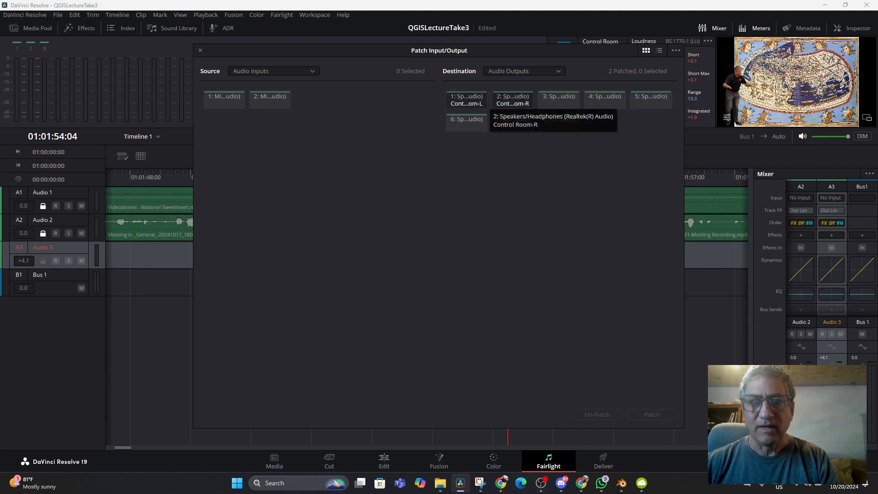
click(467, 121)
click(512, 121)
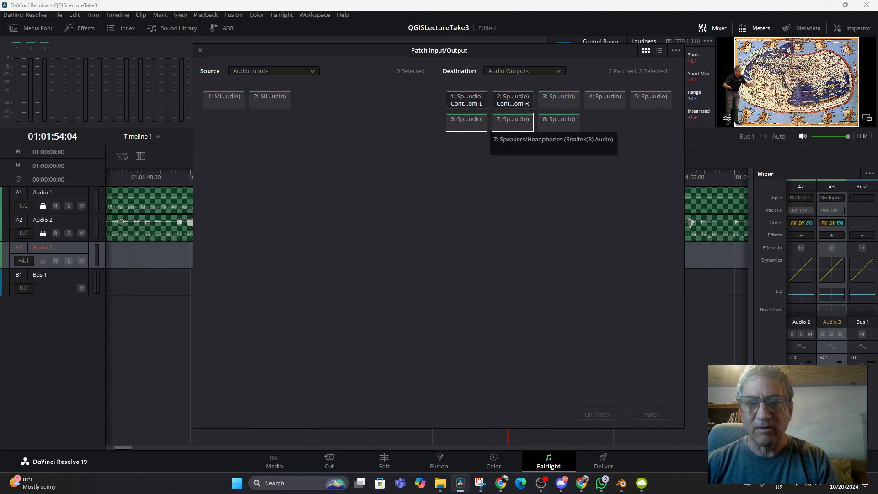
click(559, 121)
click(651, 99)
click(605, 98)
click(559, 98)
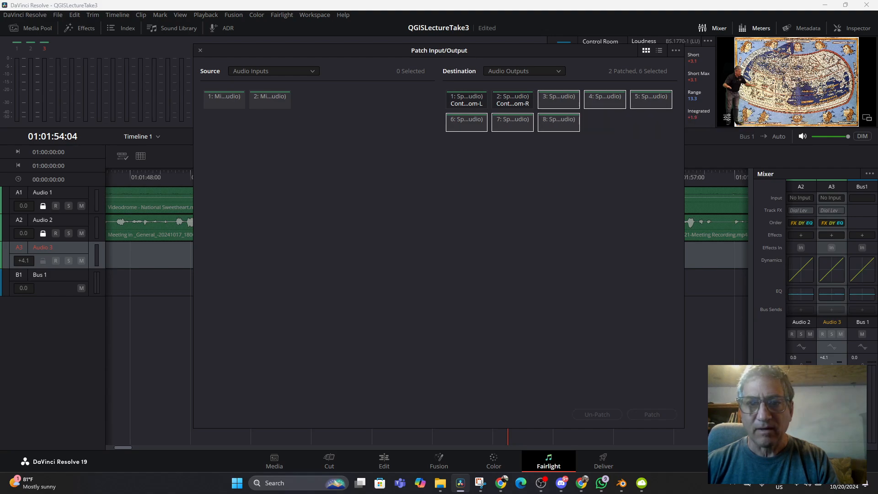
click(524, 72)
click(504, 102)
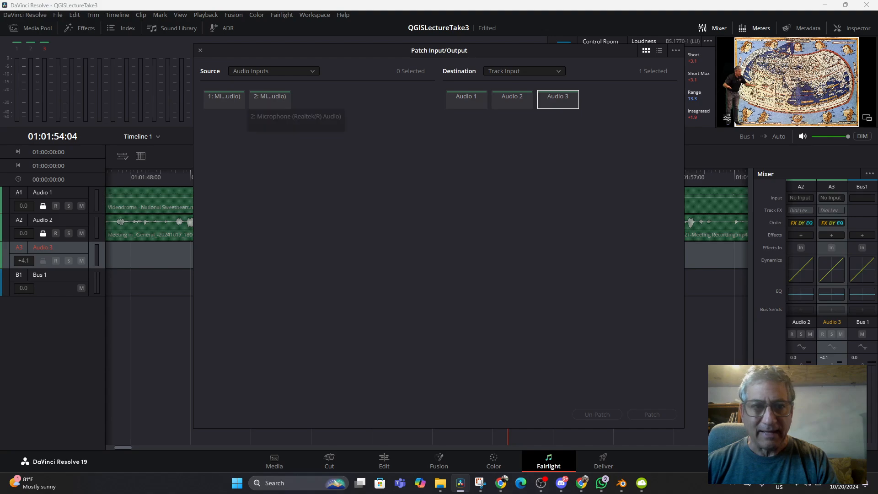
- Patch the first Realtek microphone input to the Audio 3 track and close the patching settings
click(225, 99)
click(270, 98)
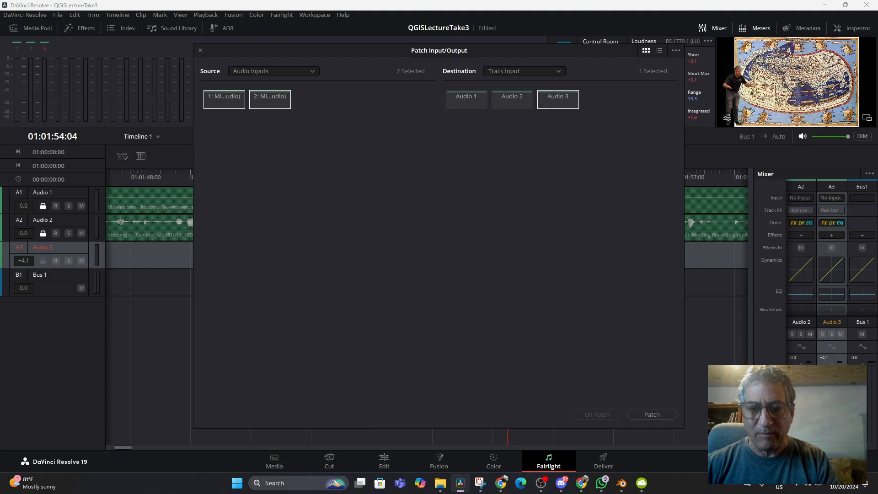
click(652, 415)
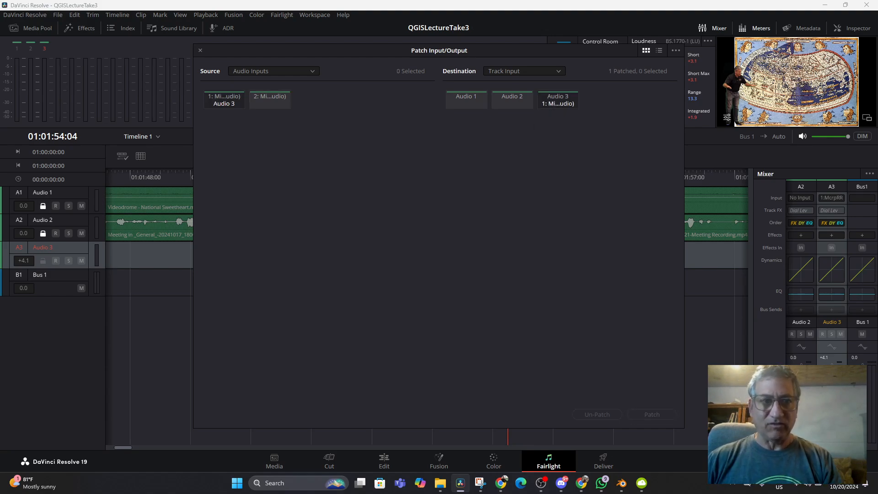
click(201, 50)
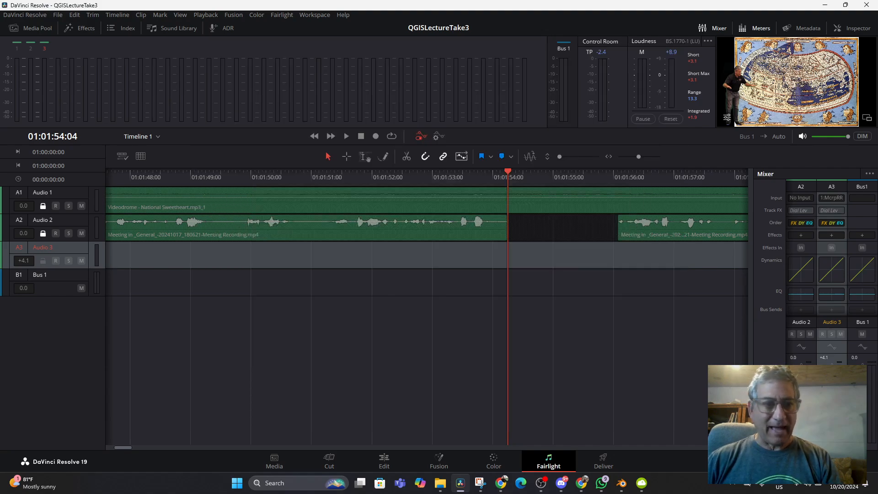
- Arm Audio 3 to check its microphone signal, disarm it and open the system's quick settings
click(56, 261)
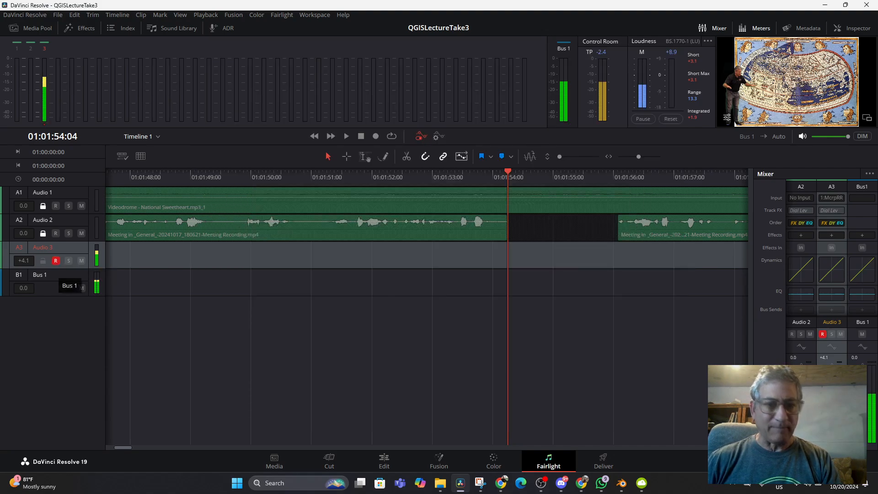
key(ctrl+shift+a)
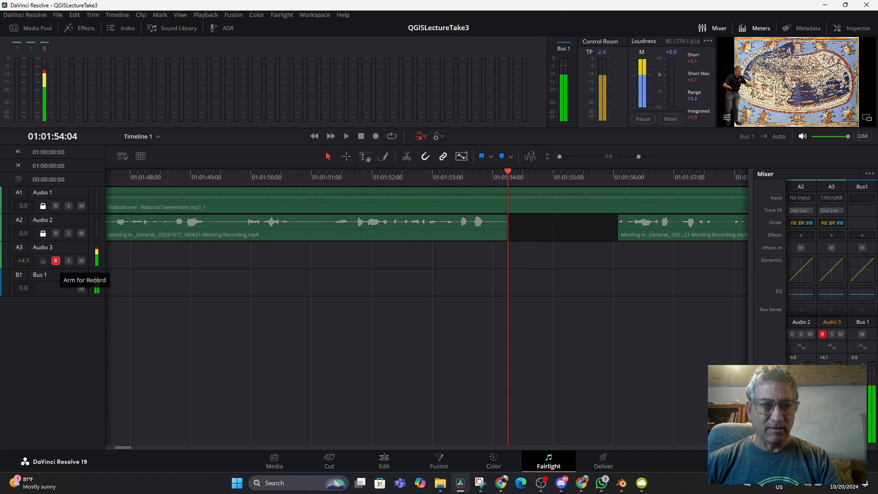
click(55, 261)
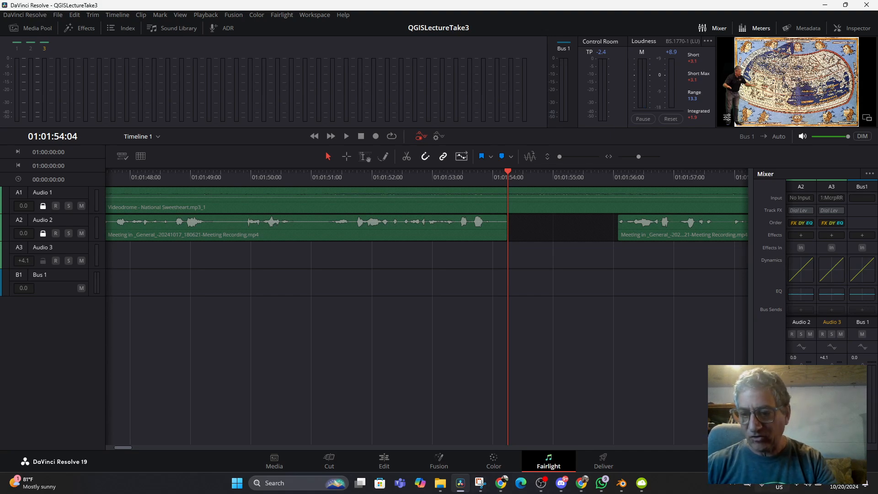
click(808, 484)
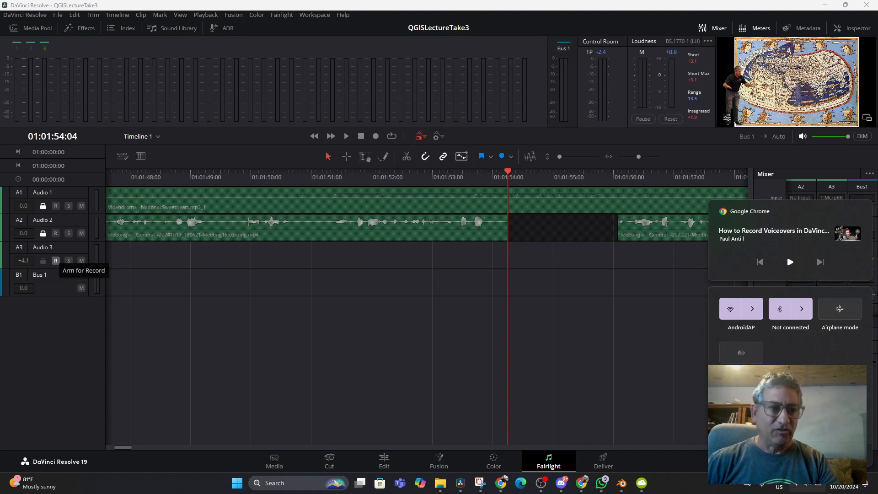
- Arm Audio 3 for recording and record a short voiceover take into the Audio 2 gap, starting at 01:01:54:04
click(55, 261)
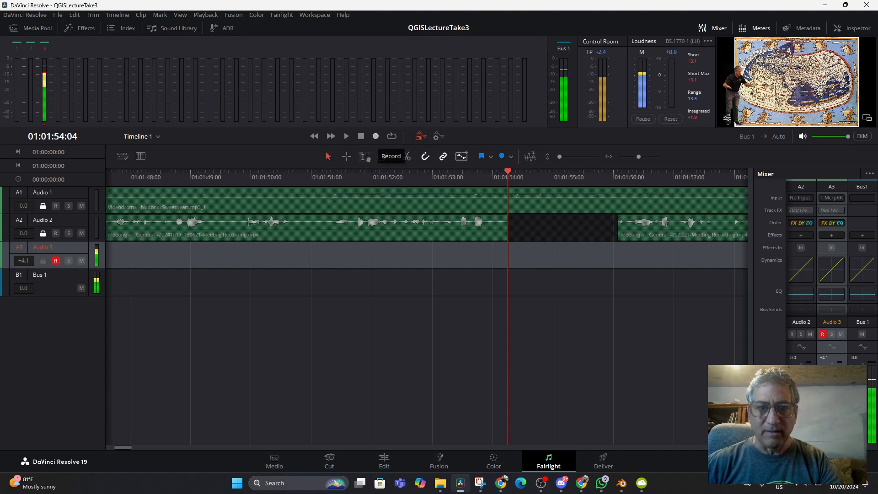
click(376, 136)
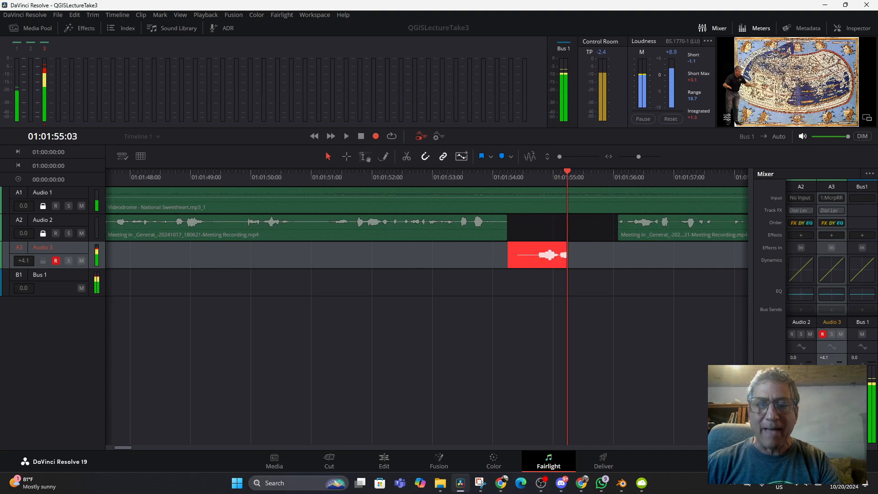
key(space)
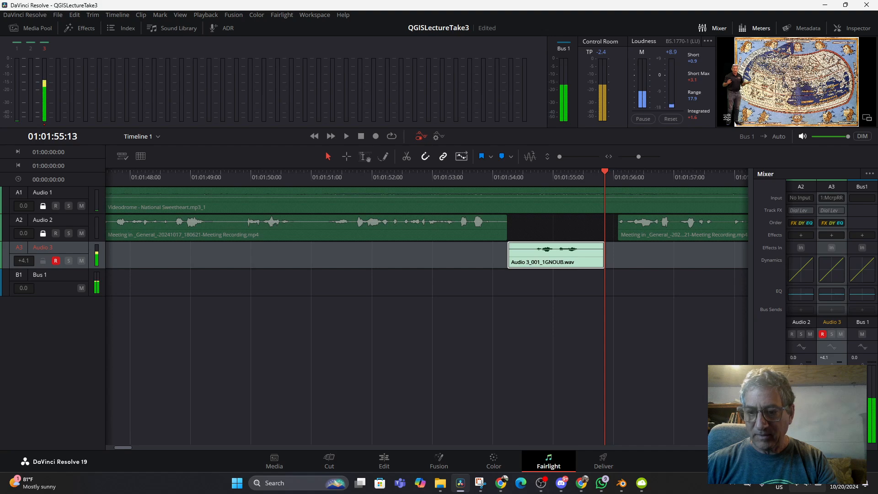
- Disarm Audio 3, play back the voiceover take from 01:01:53:05, and undo the recording
click(808, 484)
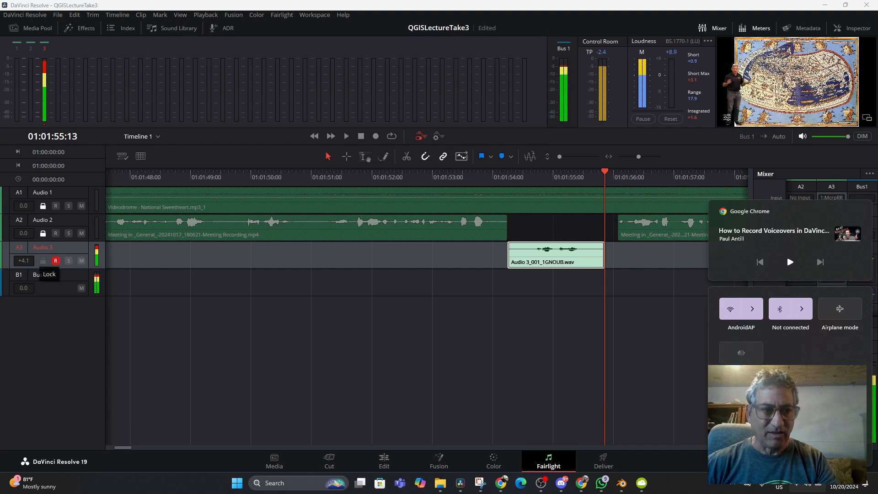
click(55, 260)
click(453, 256)
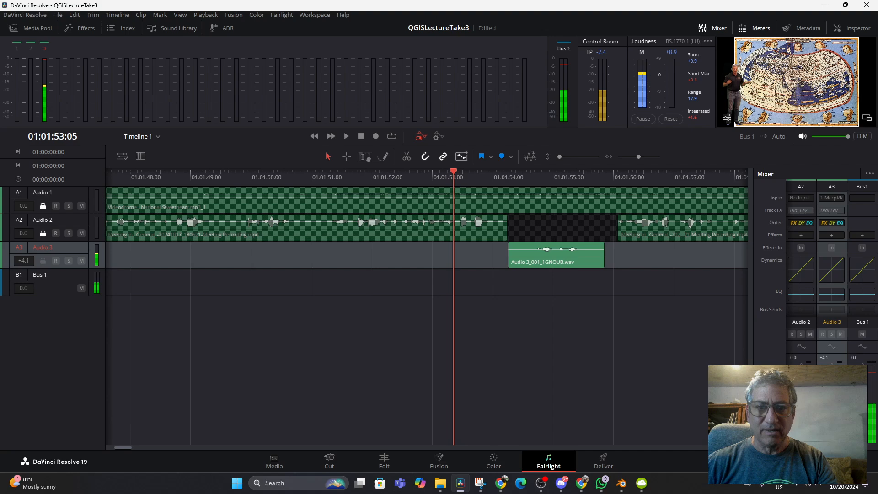
key(space)
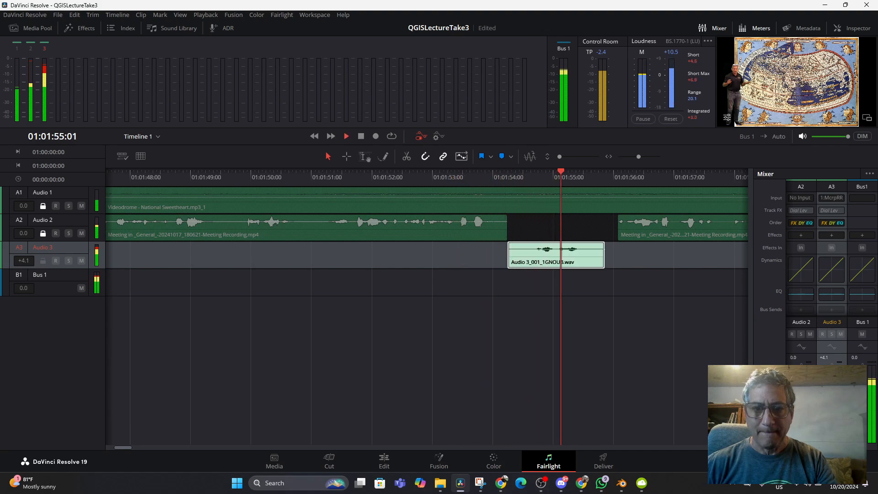
key(space)
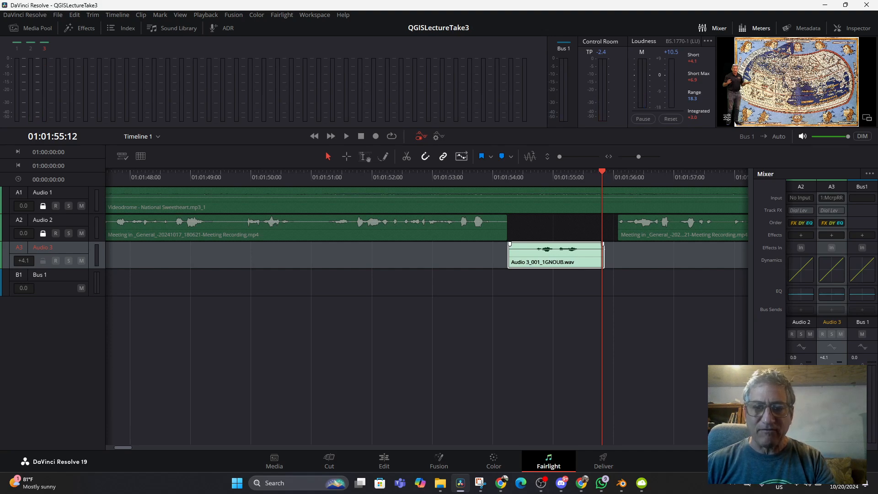
key(ctrl+z)
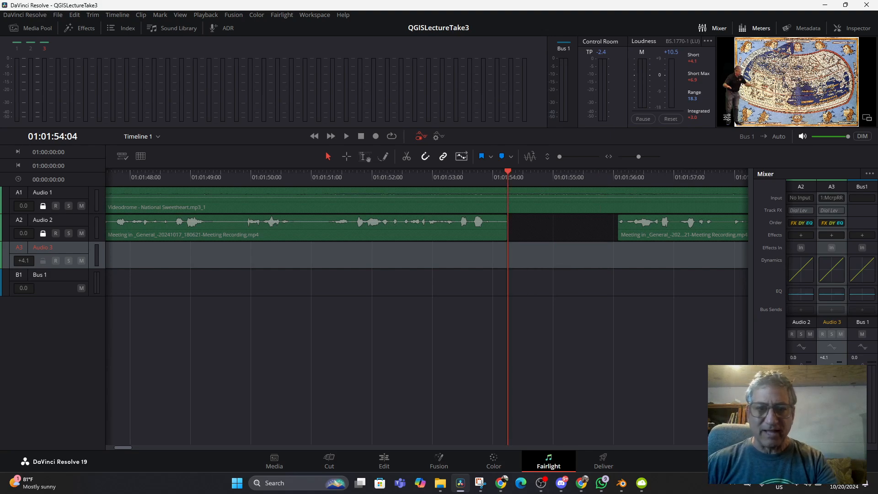
- Re-arm Audio 3 and record a longer voiceover take from 01:01:51:11 until the playhead passes the Audio 2 gap
click(357, 177)
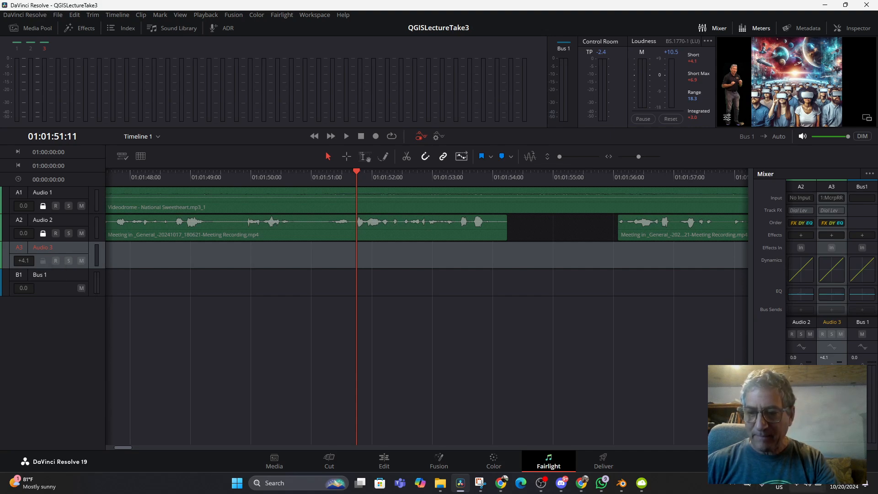
click(808, 485)
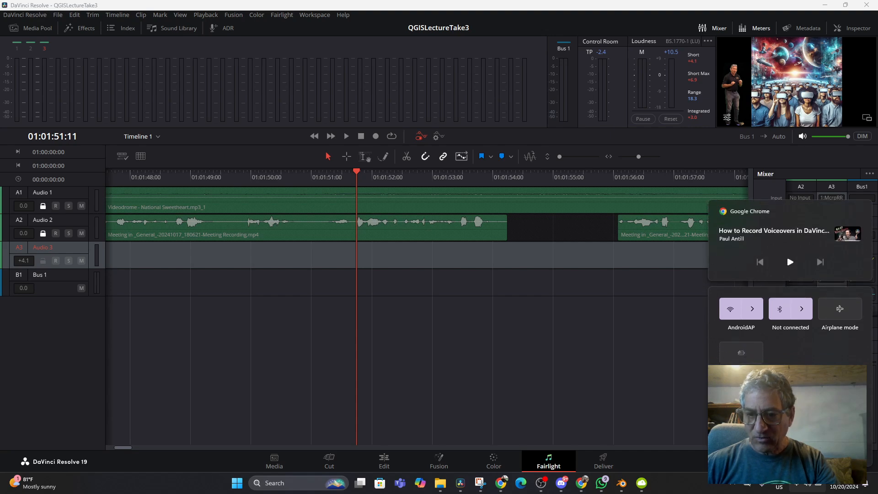
click(608, 357)
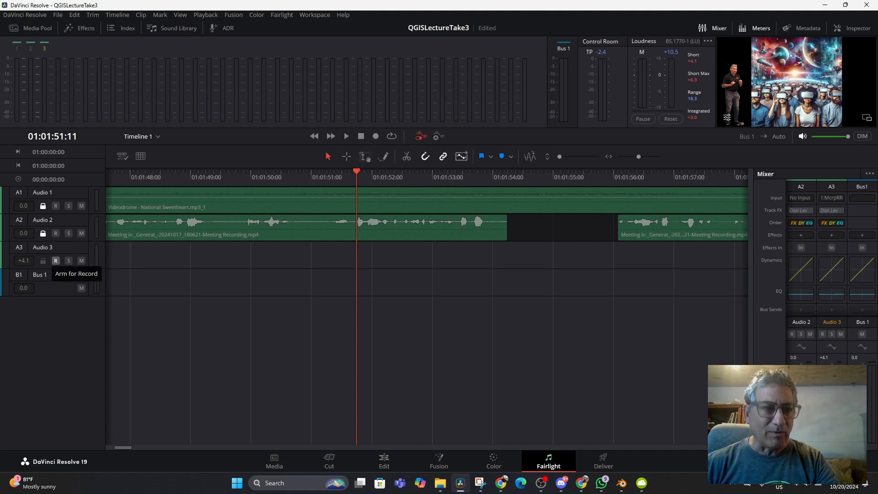
click(56, 260)
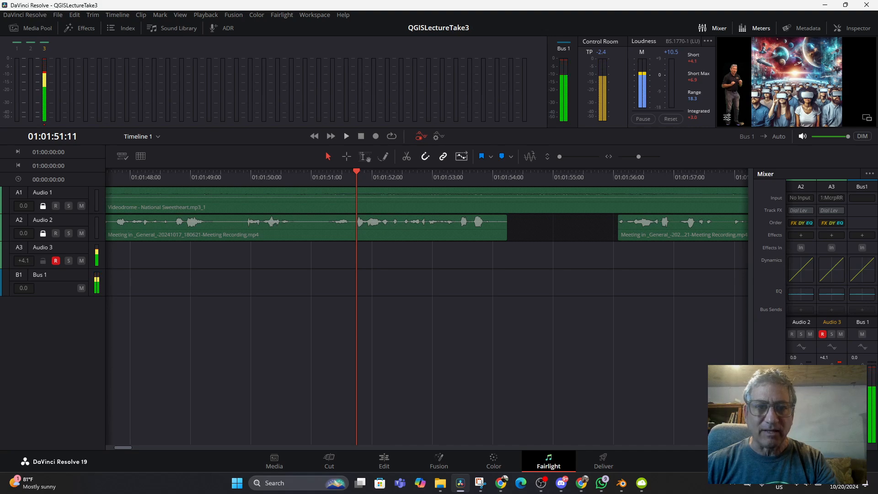
click(375, 136)
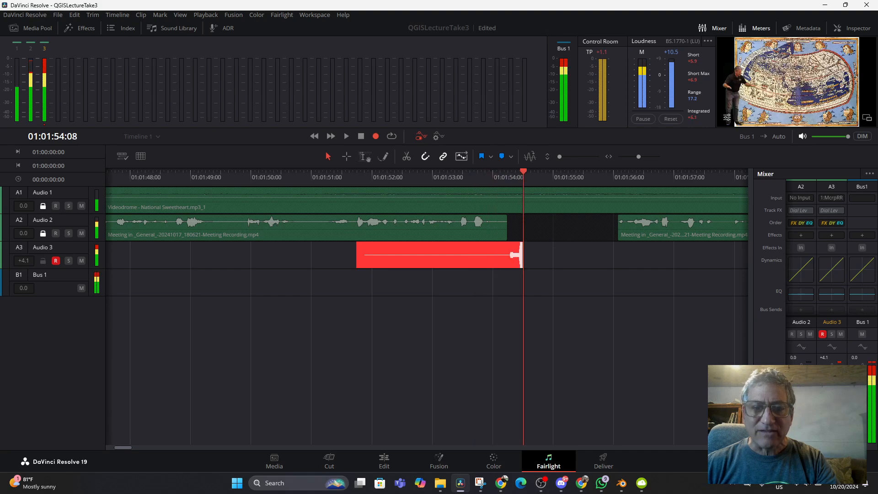
key(space)
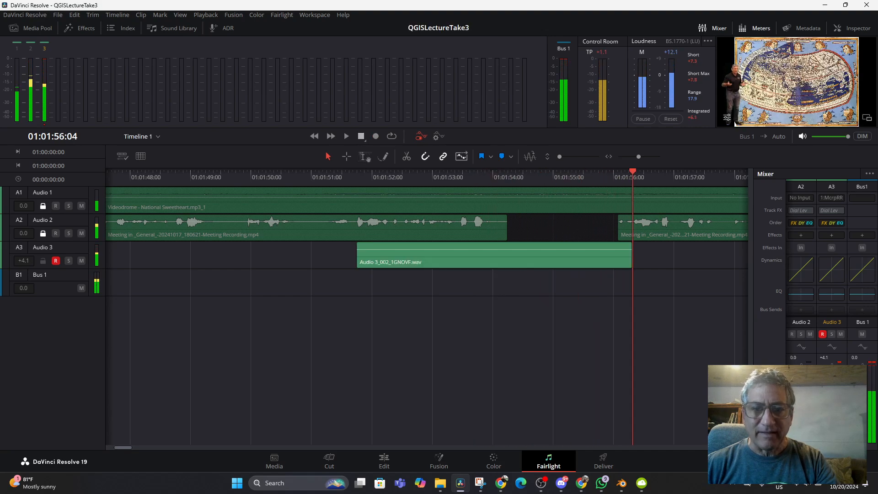
- Listen to the second voiceover take with Audio 3 disarmed and undo that recording
click(494, 256)
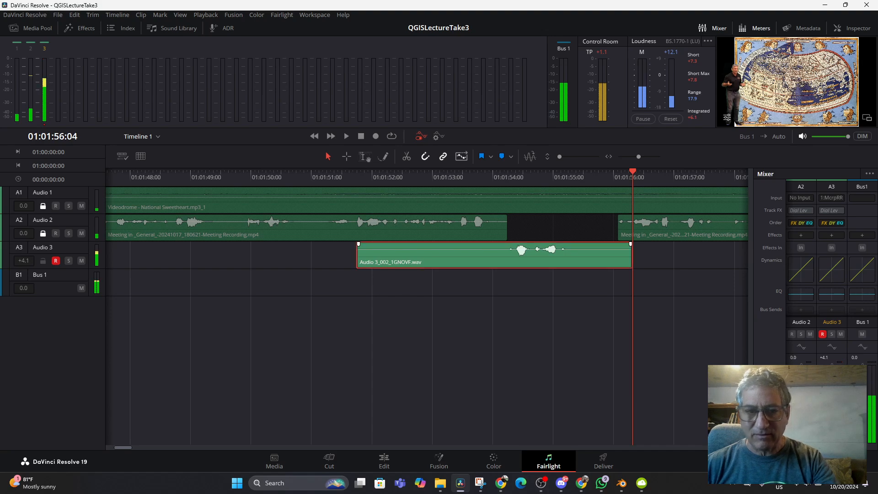
key(Up)
key(space)
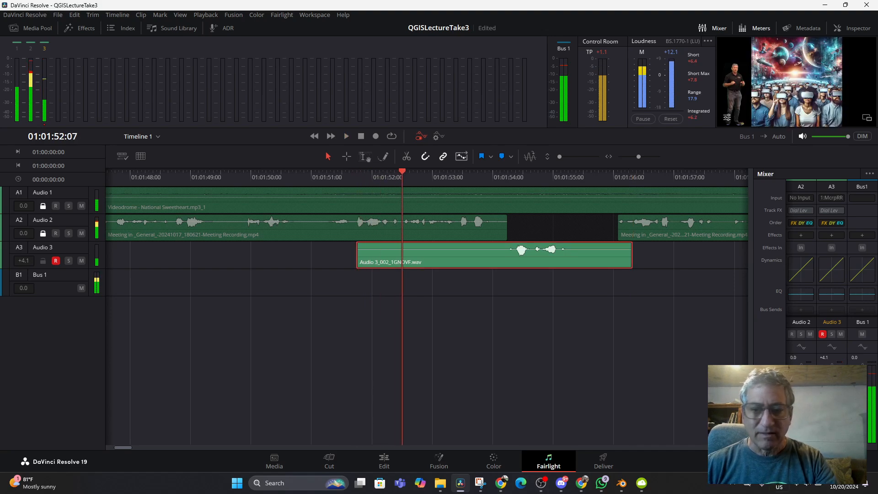
key(space)
click(808, 484)
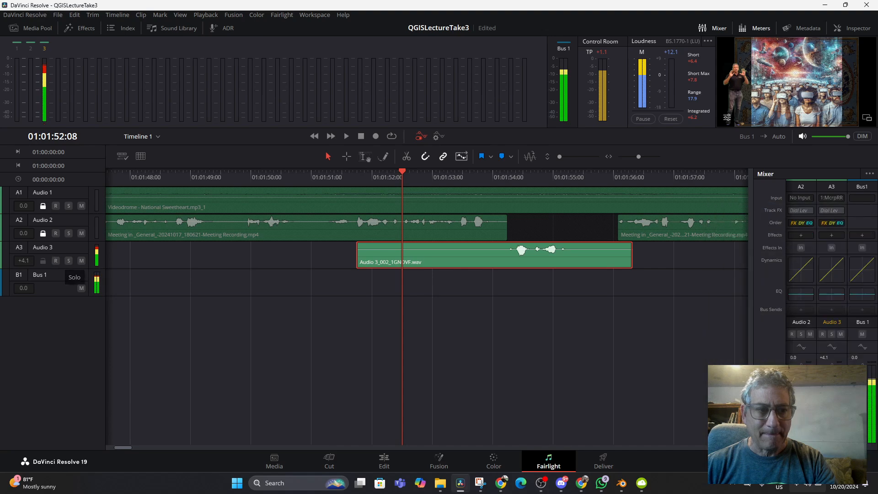
click(55, 260)
key(space)
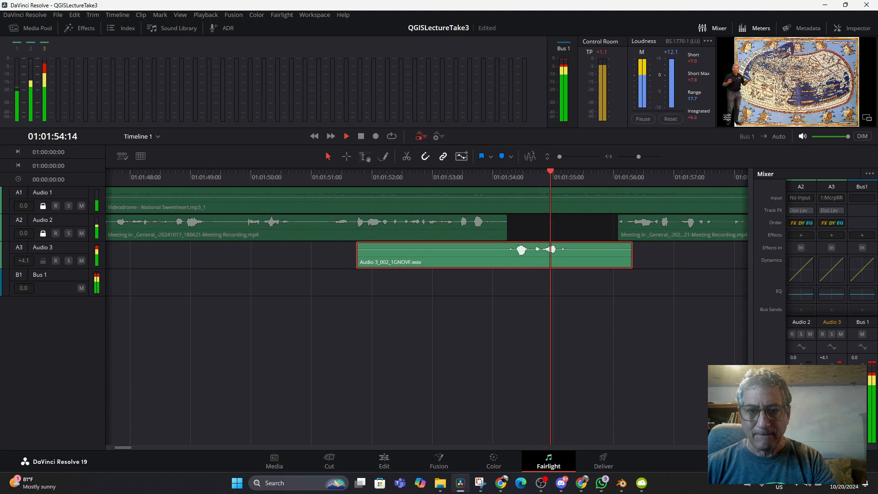
key(space)
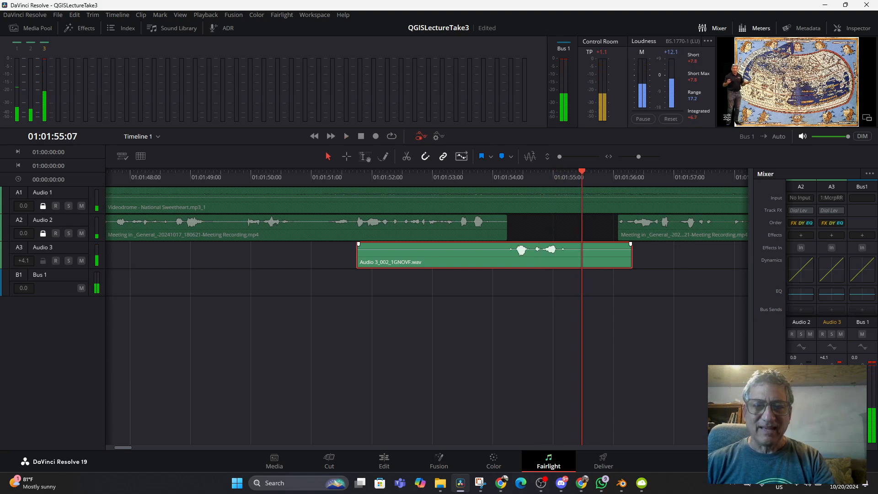
key(ctrl+z)
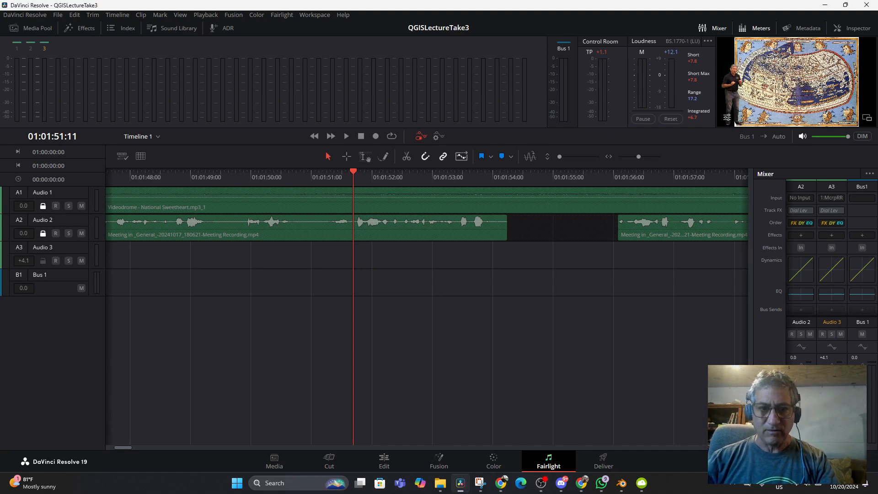
- Play the lecture from 01:01:51:11 into the Audio 2 gap to hear the lead-in through headphones
key(space)
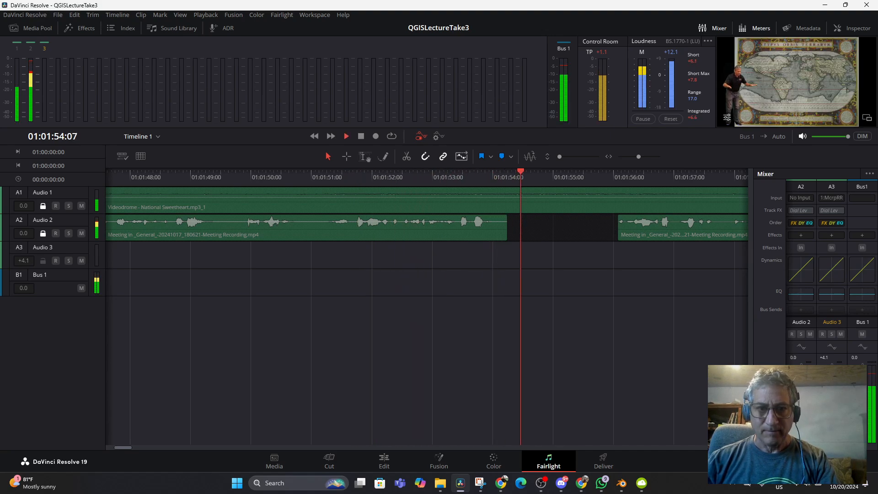
key(space)
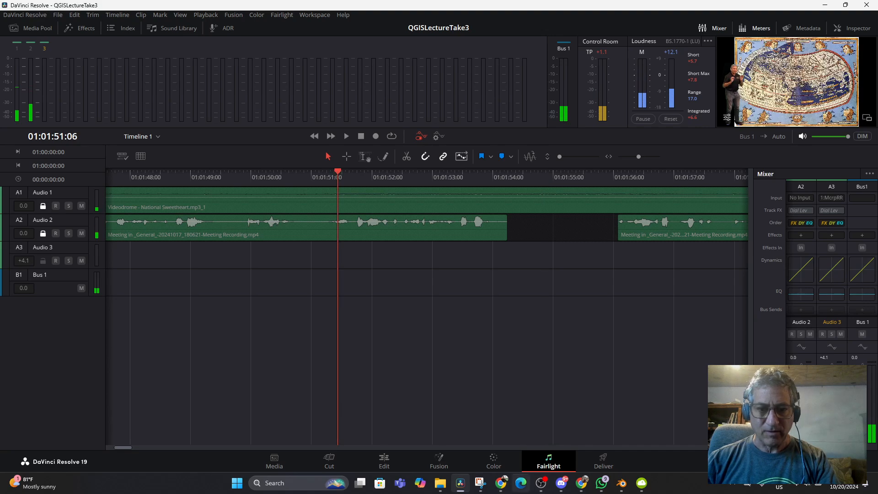
- Switch to OBS to check its audio mixer levels during timeline playback, and return to DaVinci Resolve
click(541, 484)
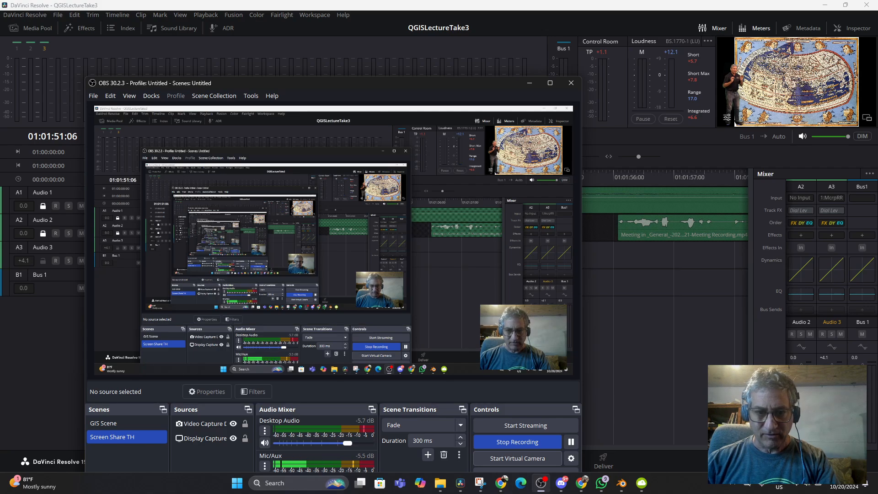
click(541, 483)
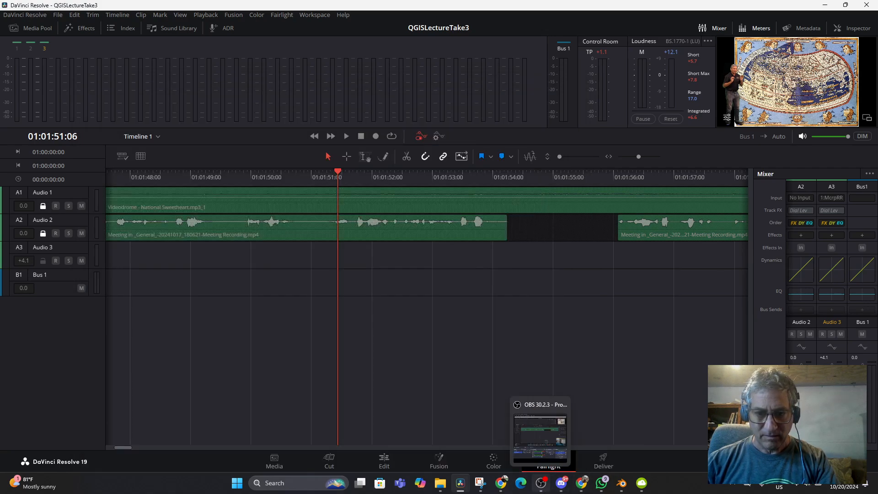
click(542, 483)
click(541, 483)
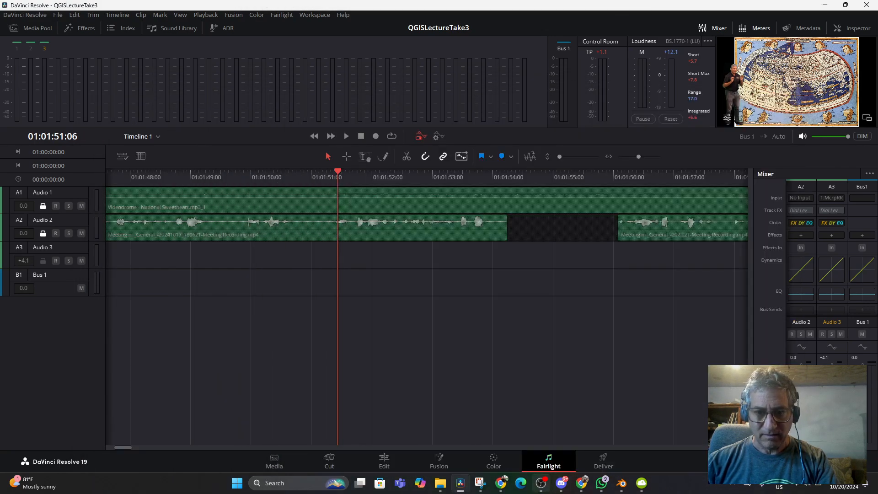
click(541, 483)
click(541, 483)
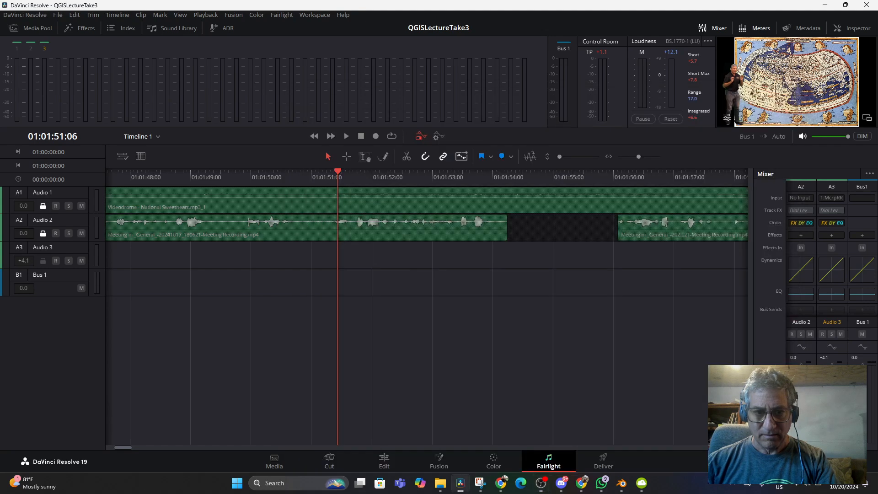
key(space)
click(542, 483)
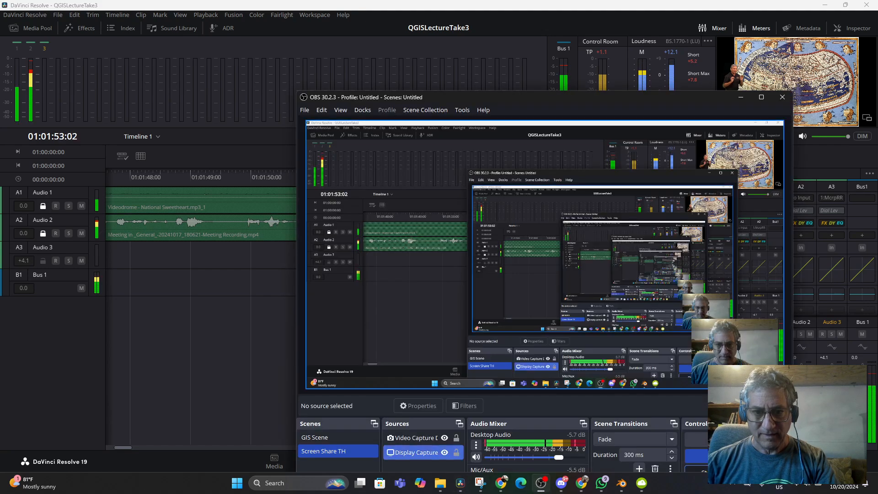
click(541, 483)
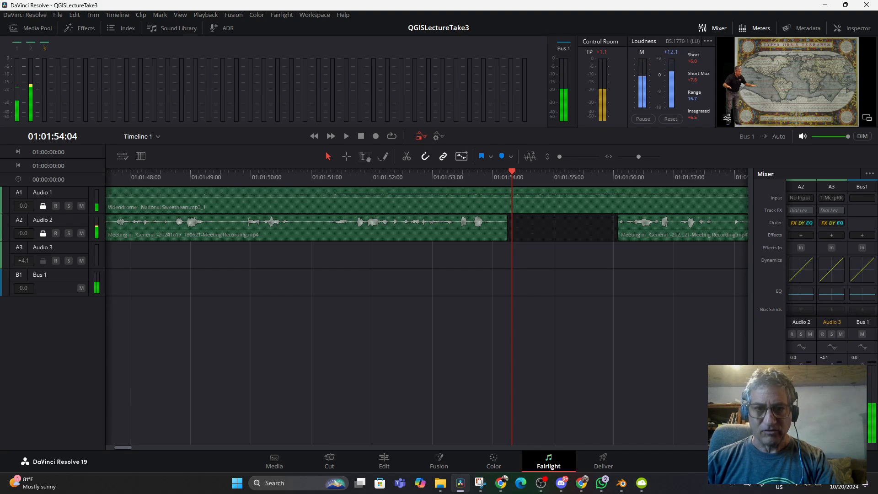
- Replay the lead-in and the Audio 2 gap from 01:01:52:10
click(410, 176)
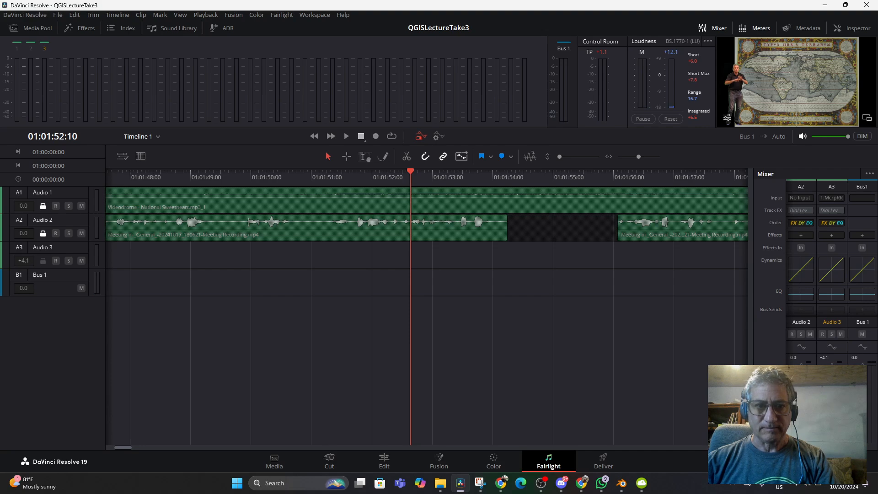
key(space)
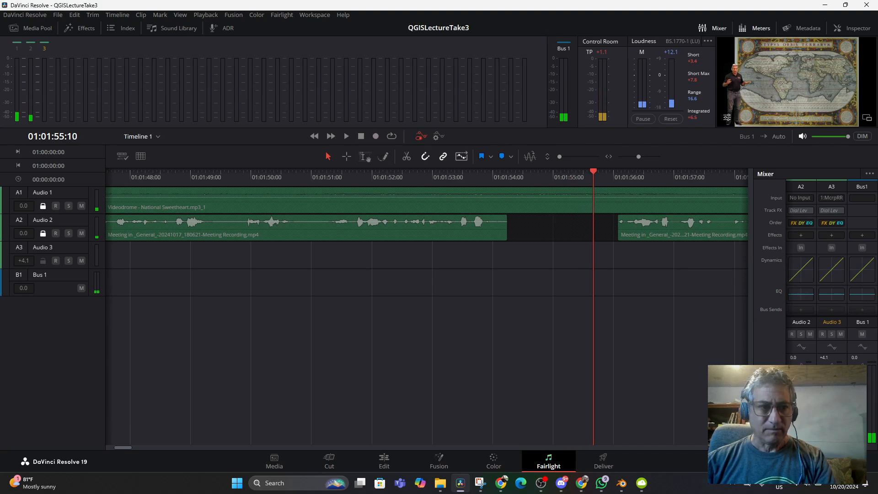
- Arm Audio 3 and record a new voiceover take from 01:01:52:04 to 01:01:56:03, speaking over the Audio 2 gap
click(56, 261)
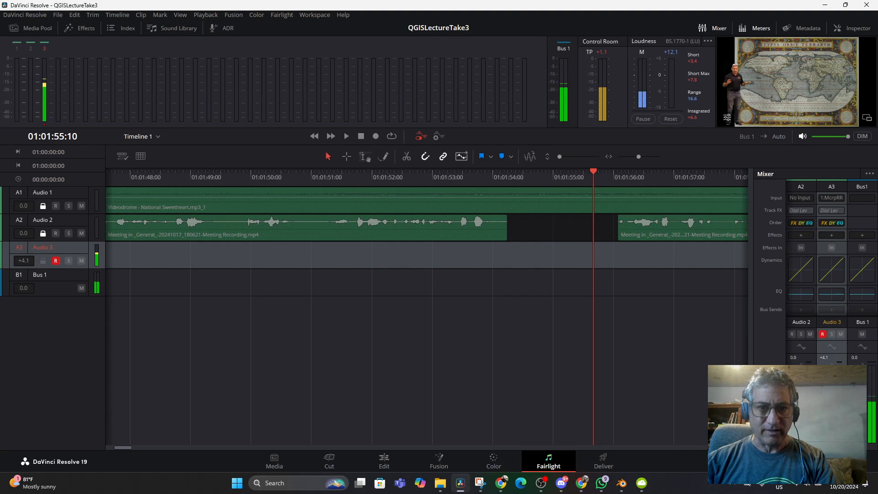
click(418, 177)
click(388, 176)
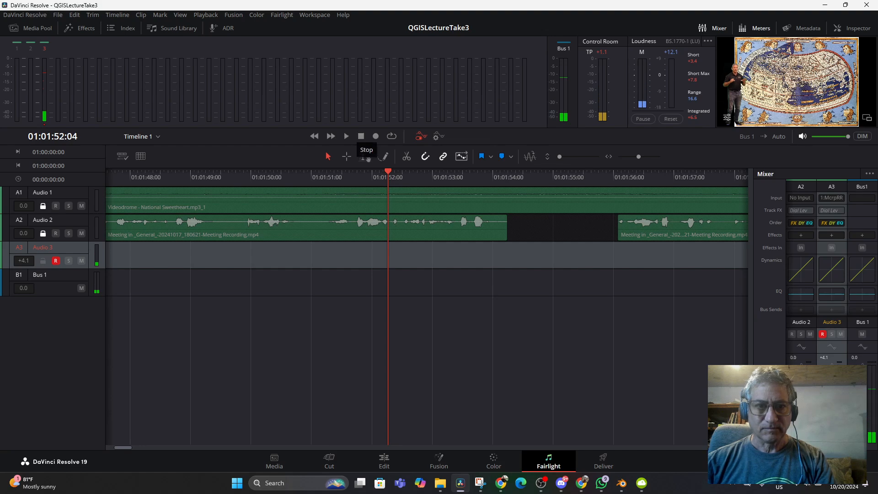
click(375, 135)
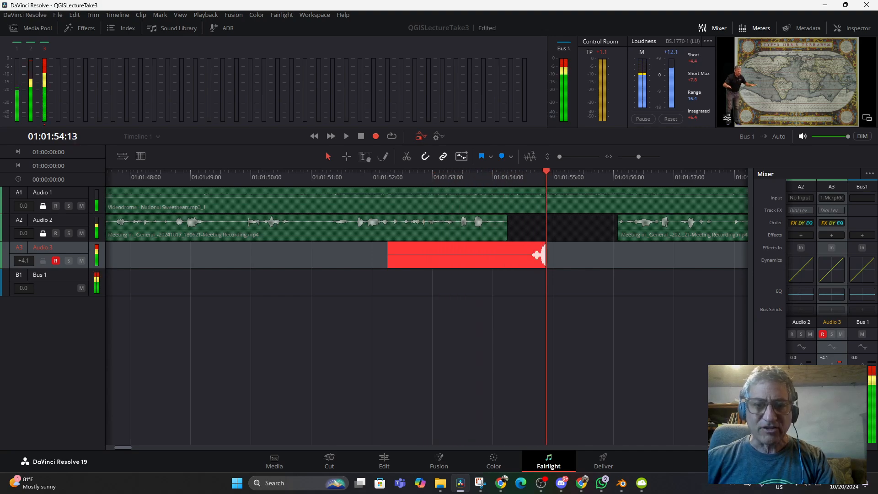
key(space)
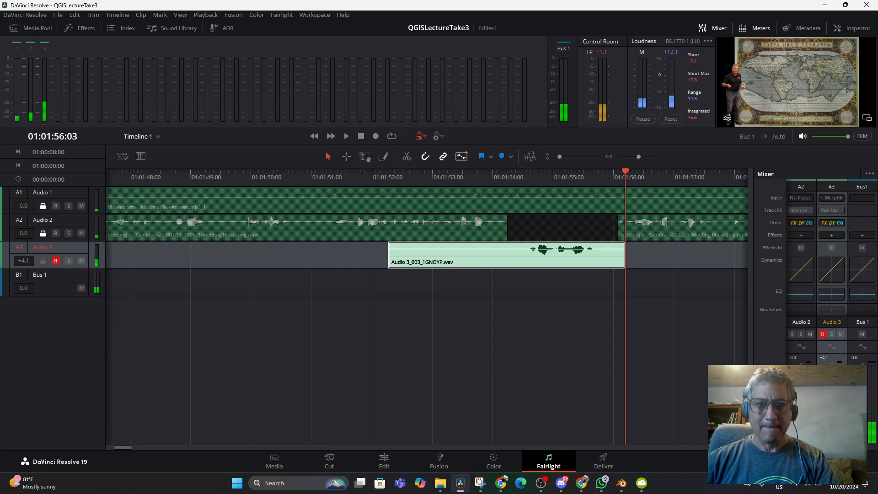
- Play back the new Audio 3 voiceover take twice, the second time from 01:01:52:10 past the end of the Audio 2 gap
click(456, 177)
key(space)
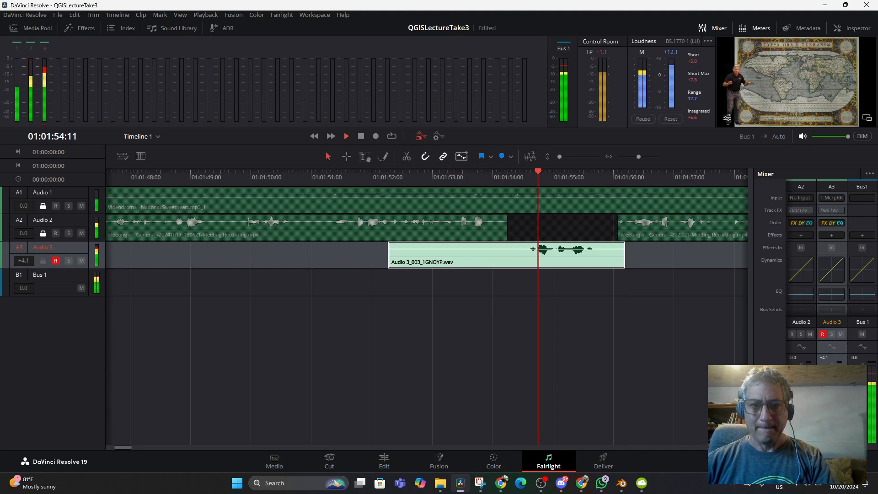
key(space)
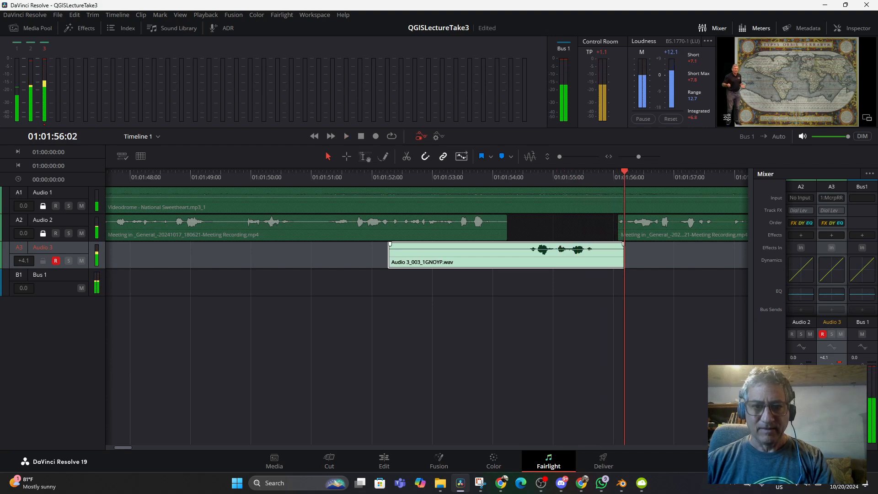
drag(544, 248, 544, 250)
click(411, 176)
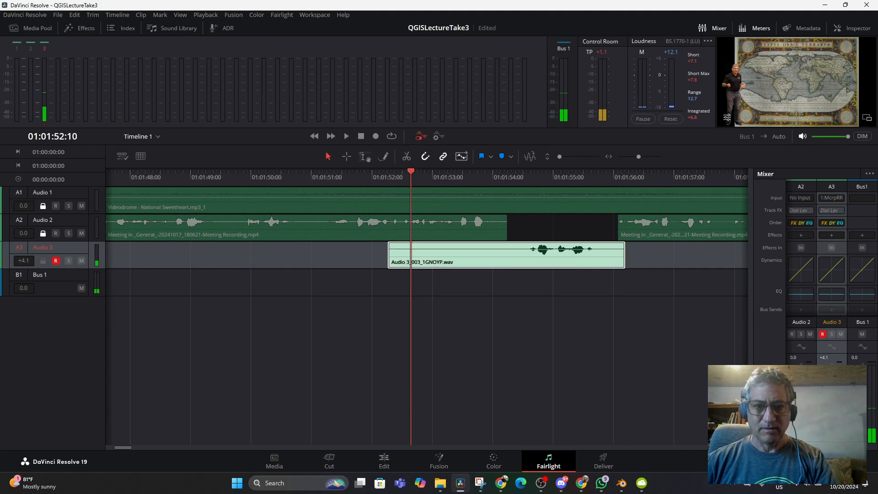
key(space)
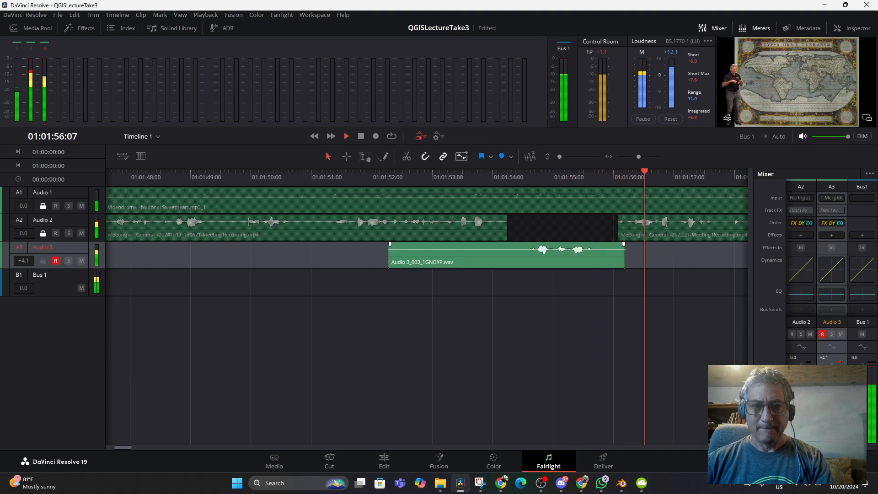
key(space)
- Trim the start of the Audio 3 voiceover take to the beginning of the Audio 2 gap and save the project
drag(390, 255, 508, 254)
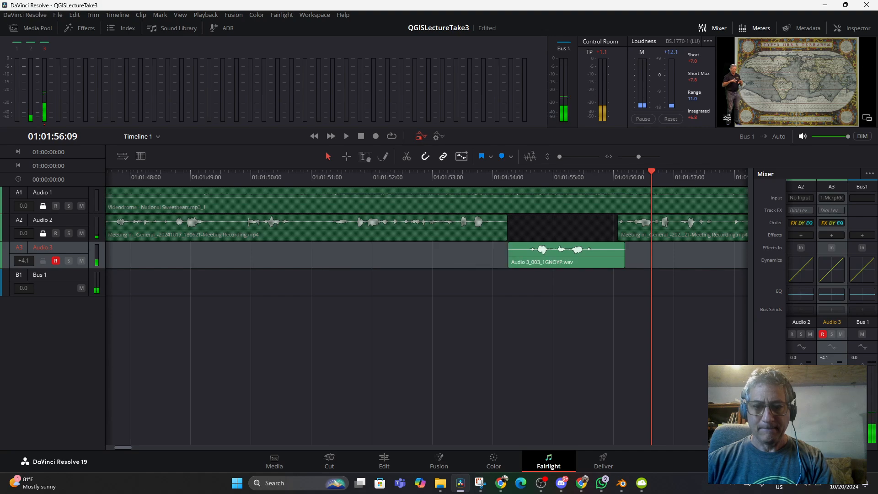
key(ctrl+s)
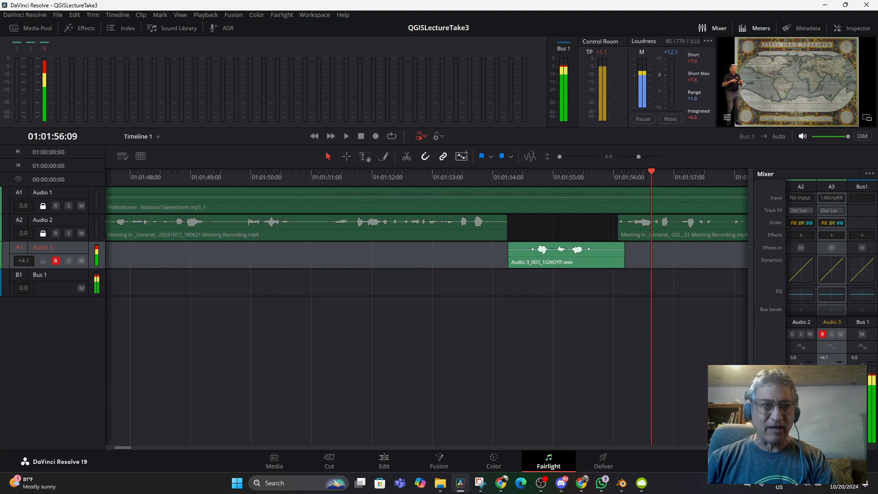
click(25, 15)
mouse_move(57, 15)
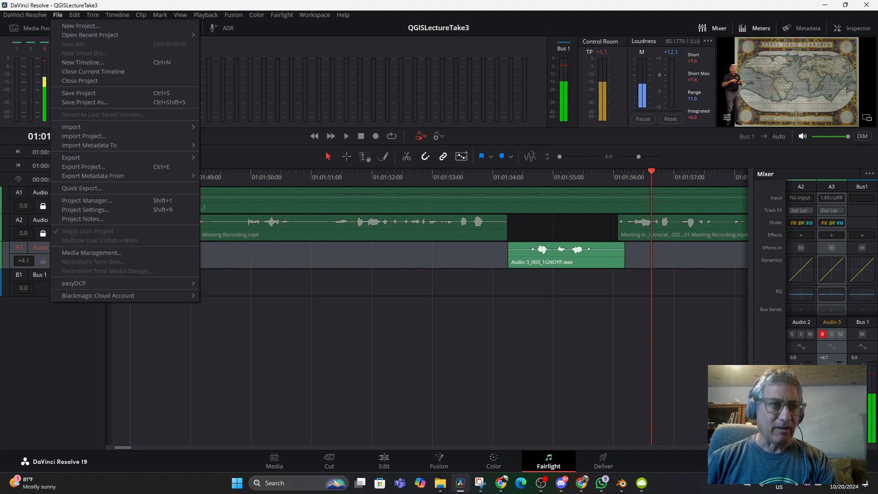
click(81, 93)
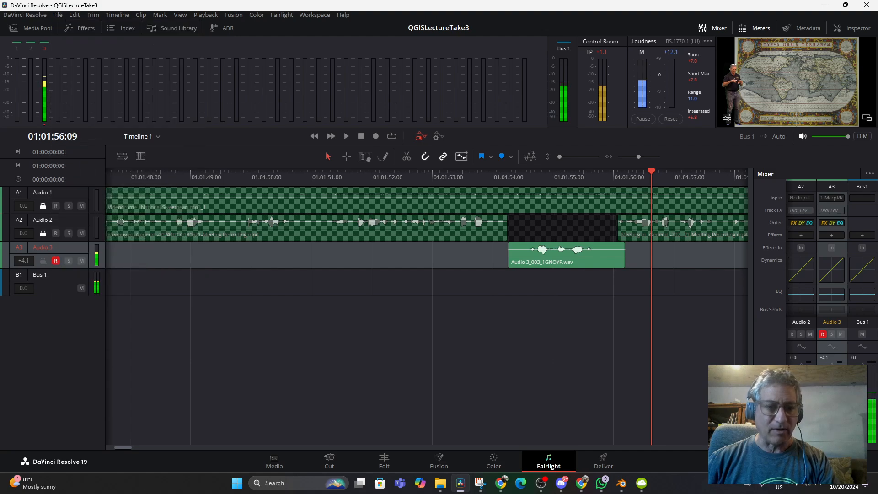
- On the Edit page, trim the Audio 3_003 clip's end to about 01:01:56:00 and its start to about 01:01:54:05
click(384, 461)
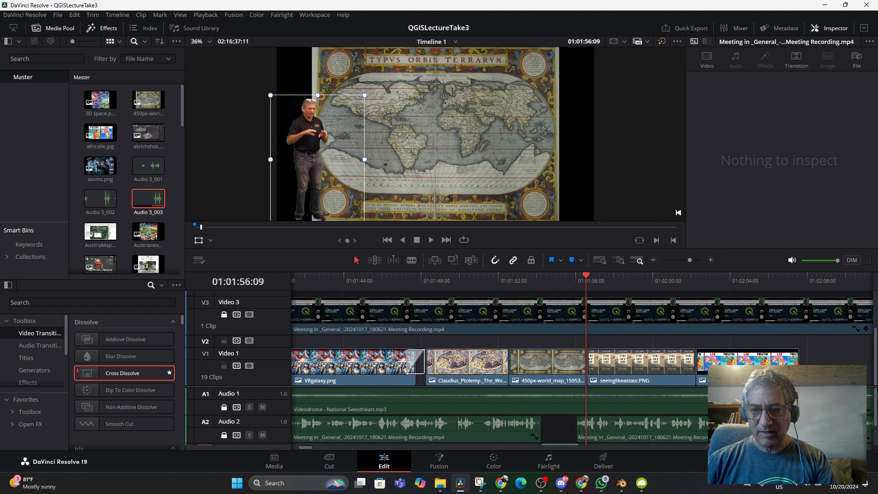
scroll(457, 416, down, 2)
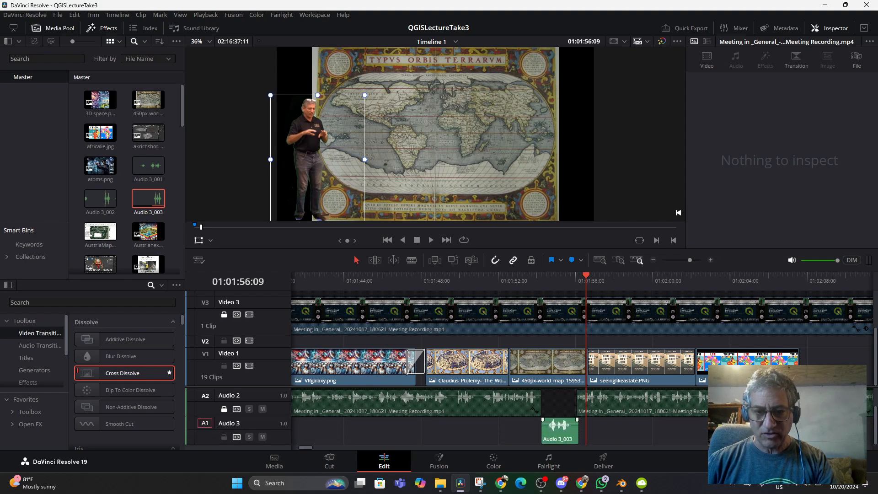
drag(578, 432, 542, 432)
click(545, 432)
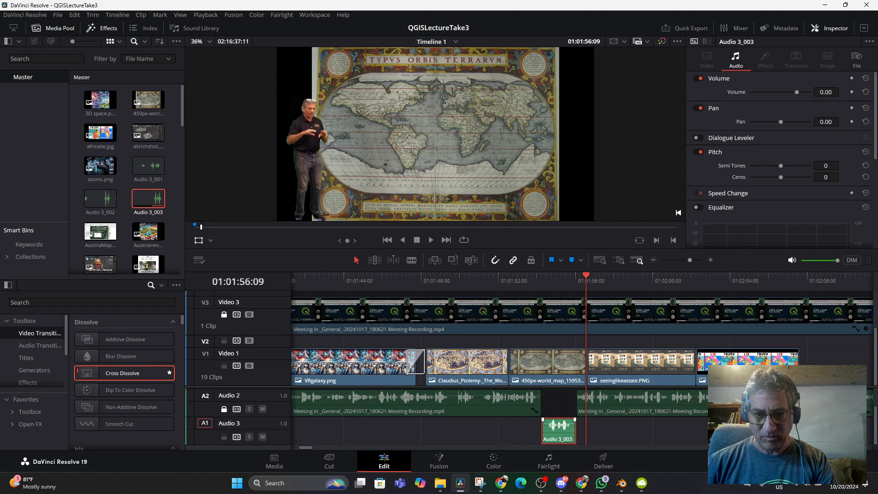
click(576, 432)
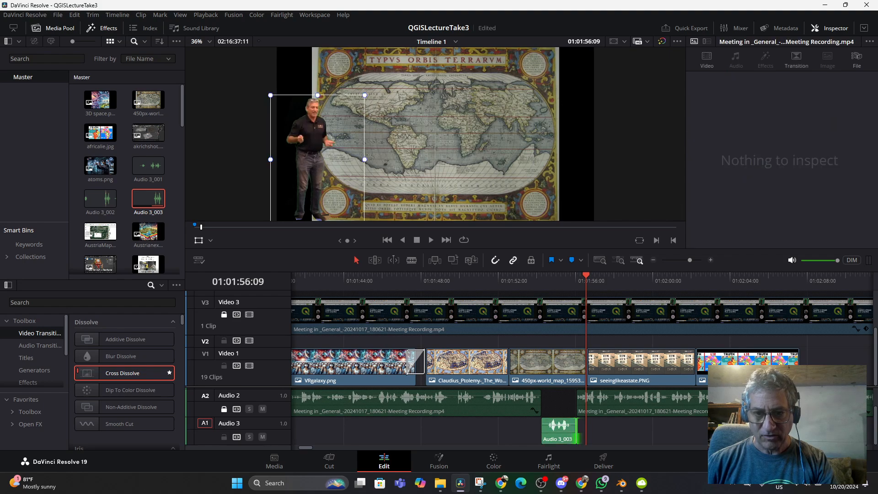
drag(690, 260, 695, 261)
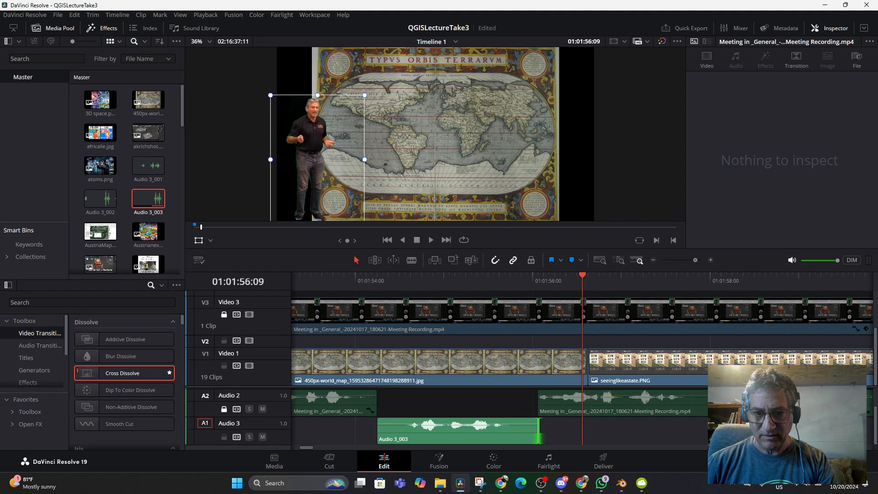
drag(539, 432, 532, 432)
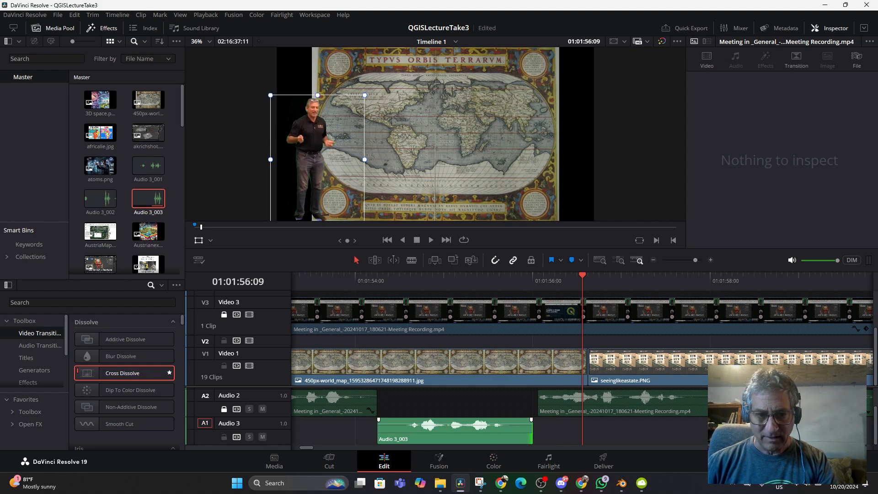
drag(379, 432, 384, 432)
- Unlock Audio 2, move the Audio 3_003 clip into its gap, and extend the preceding clip's end to meet it
drag(437, 433, 457, 409)
click(224, 417)
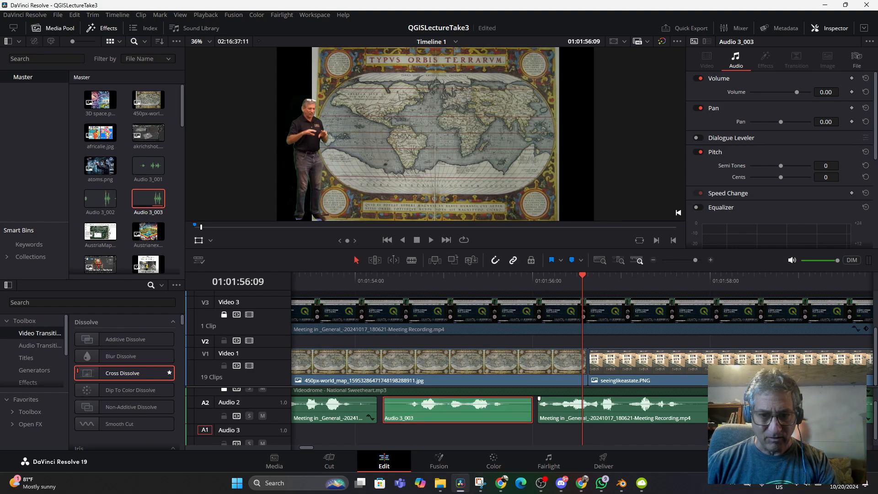
click(539, 399)
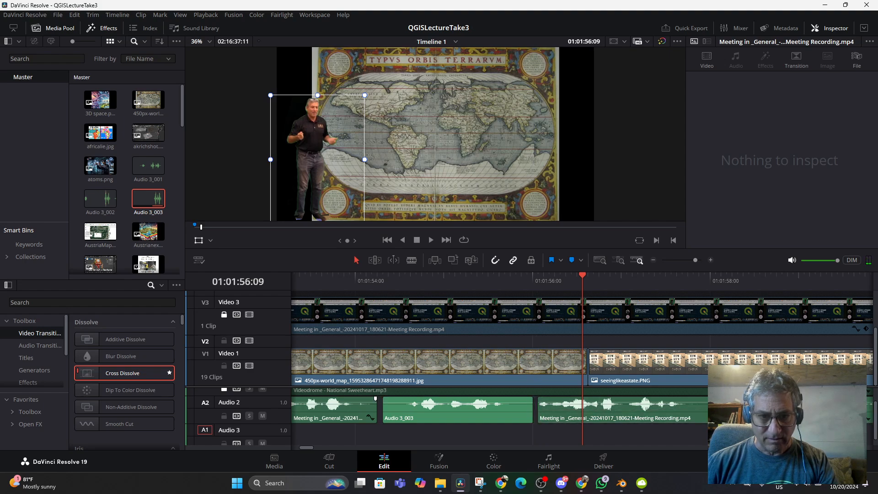
drag(376, 408, 383, 407)
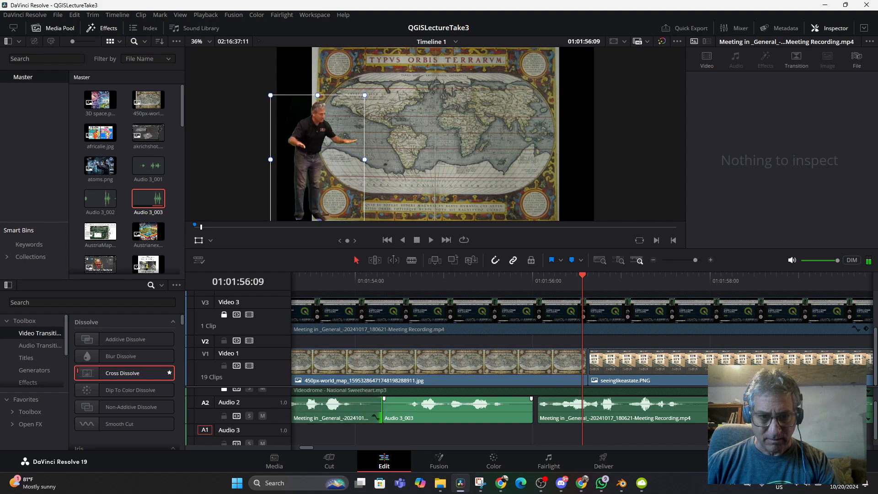
- Play the patched section from 01:01:53:11, and extend the following Audio 2 clip's start back to the end of Audio 3_003
click(327, 280)
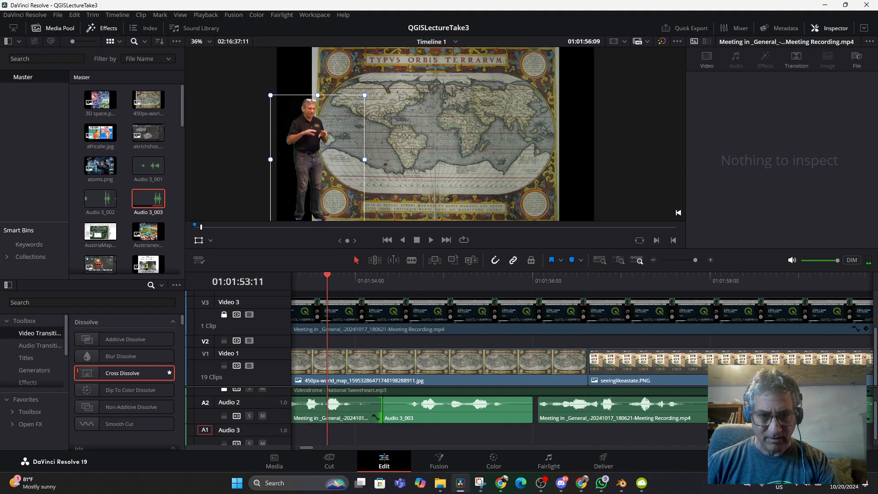
key(space)
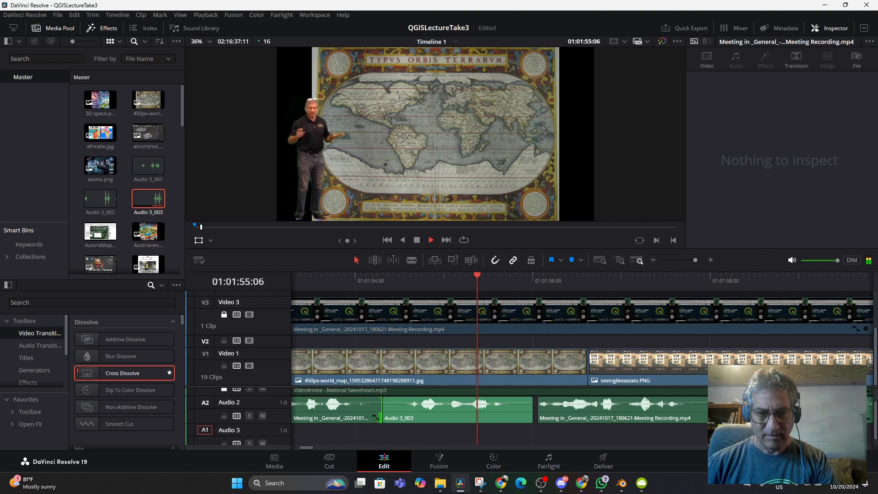
key(space)
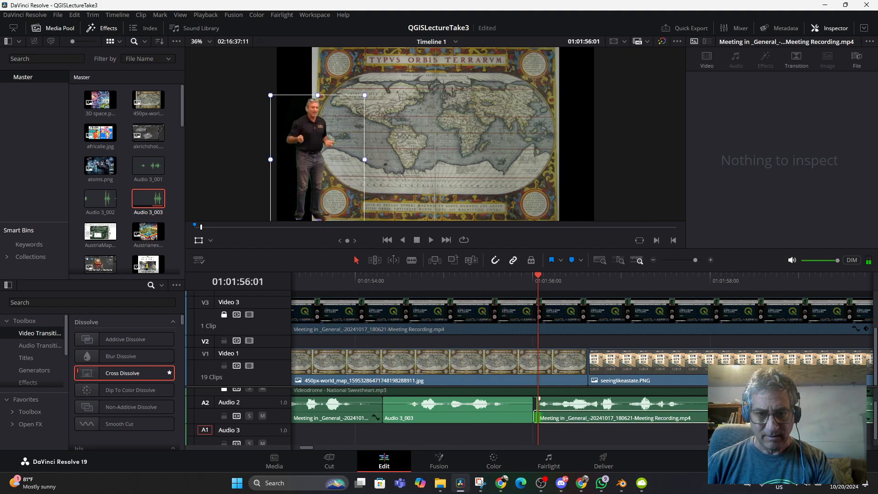
drag(539, 398, 534, 398)
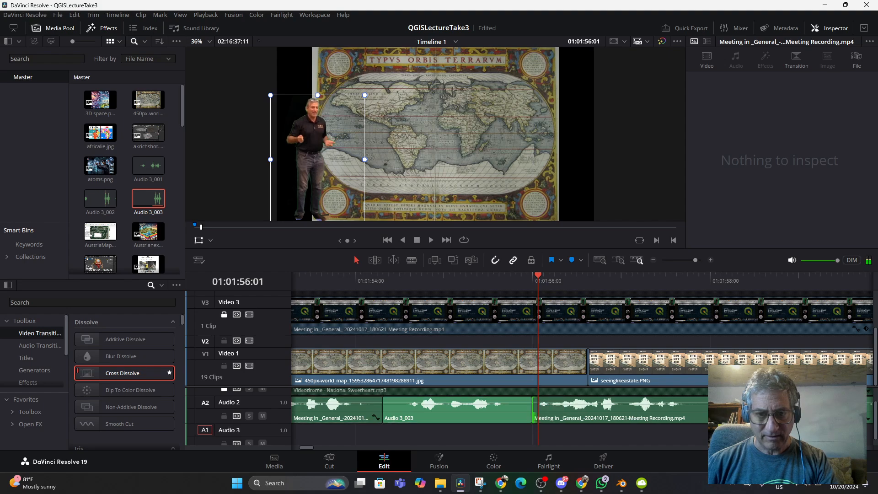
- Play the joined Audio 2 clips through to 01:01:57:15 to check the transitions, and save the project
click(344, 278)
key(space)
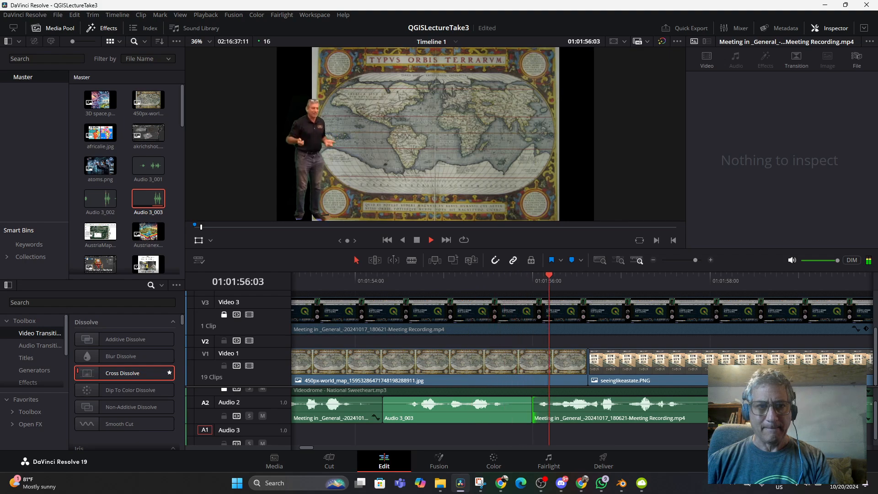
key(space)
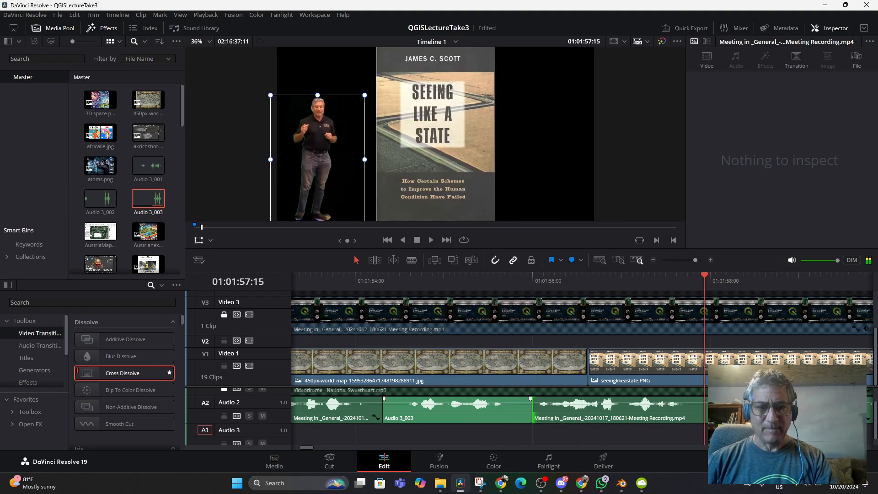
key(ctrl+s)
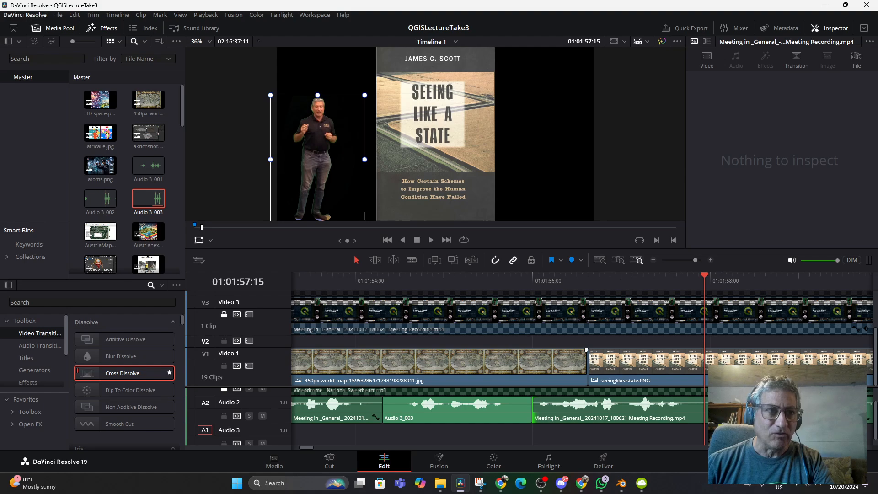
click(57, 15)
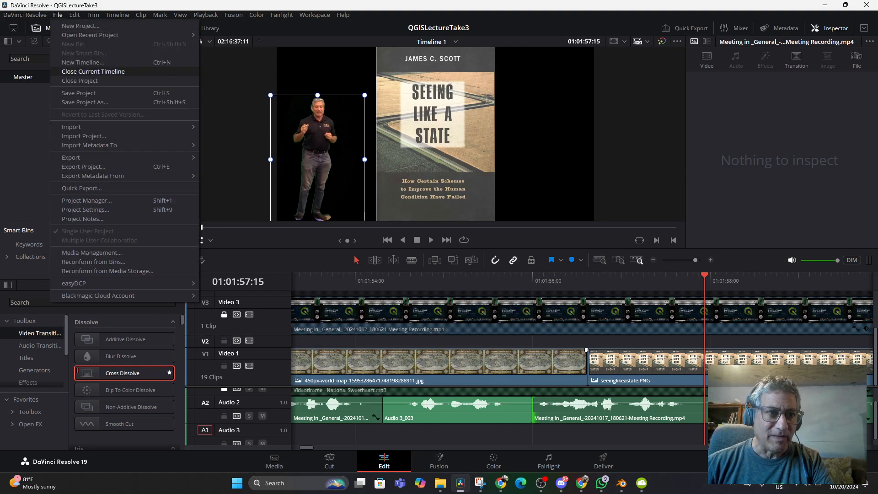
click(79, 93)
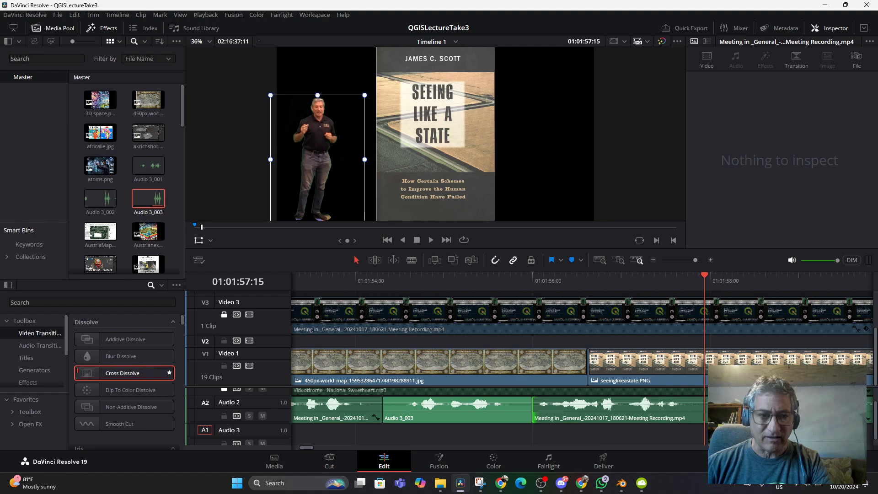
- Position the playhead at 01:01:54:02 and play the inserted voiceover through to 01:01:55:14
click(333, 280)
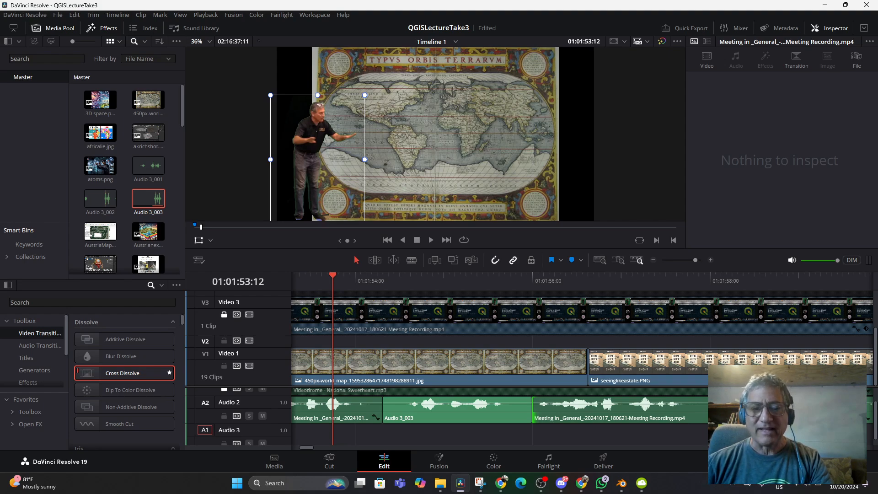
drag(333, 275, 361, 276)
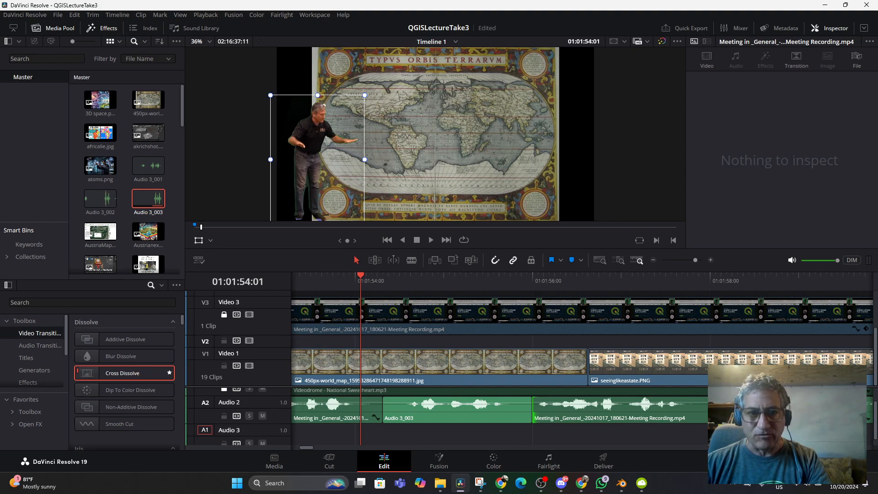
key(Right)
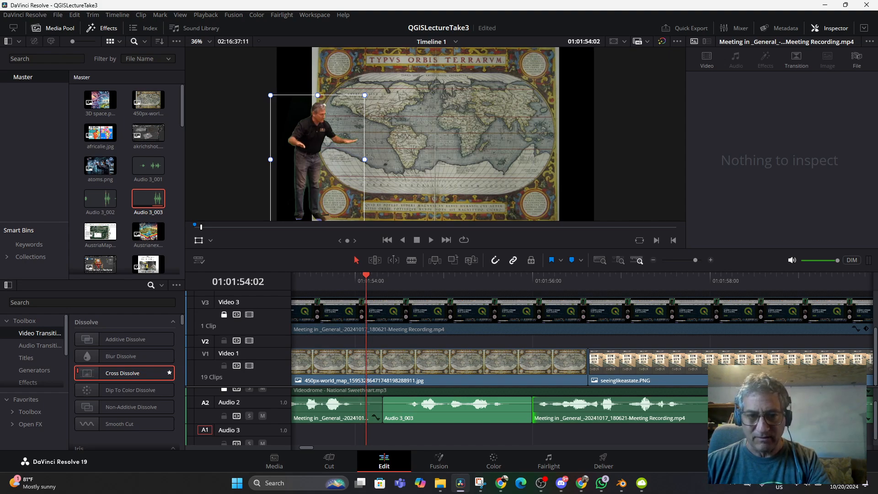
key(space)
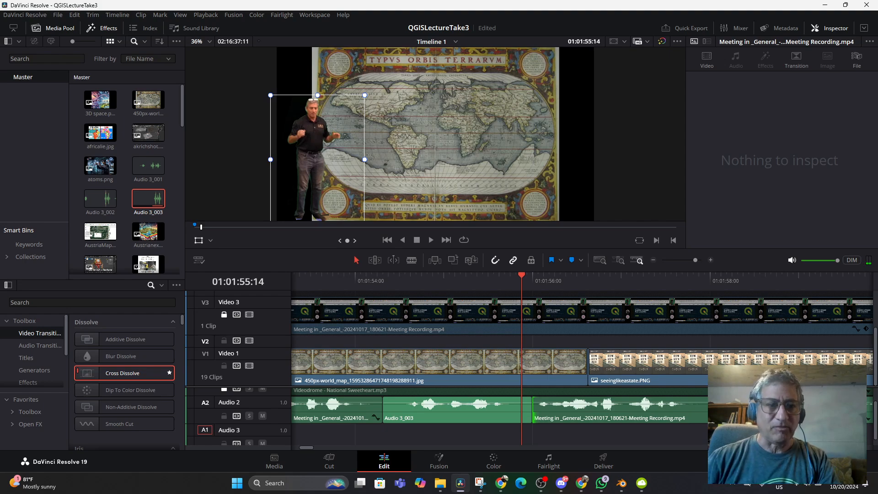
- Unlock Video 4, add a basic Text title at the start of Audio 3_003, and trim its end to match that clip
scroll(124, 351, down, 2)
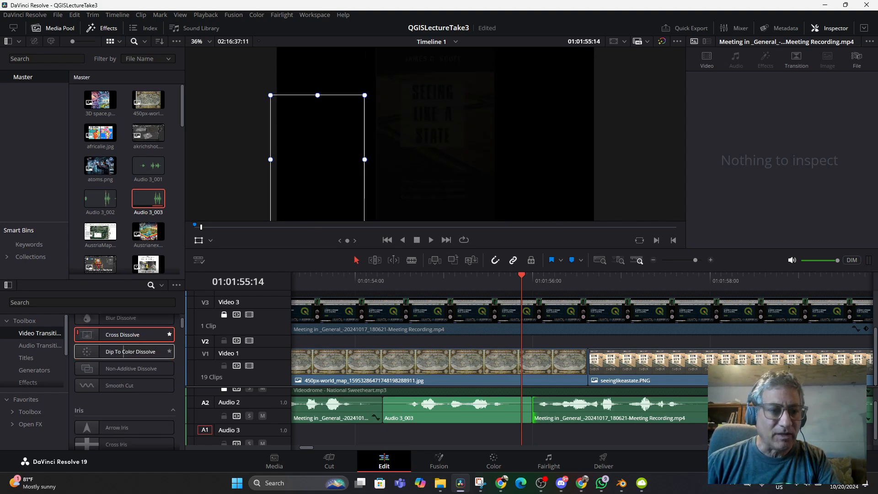
click(26, 358)
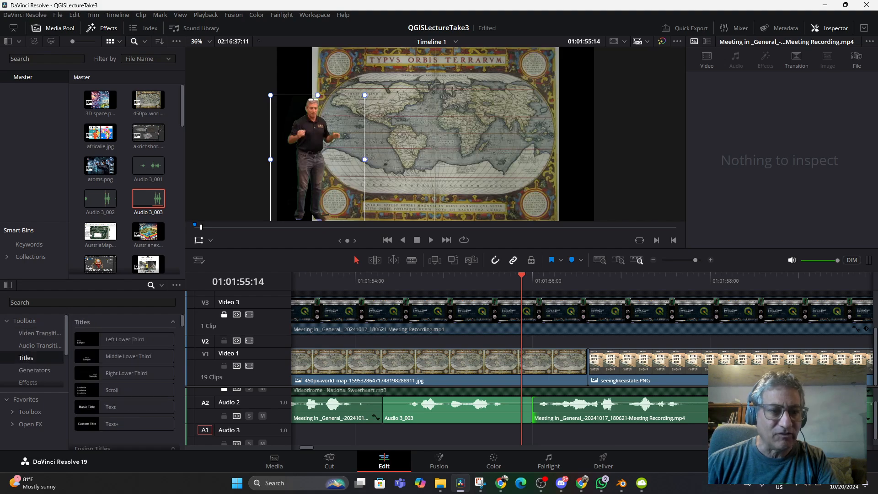
scroll(535, 338, up, 2)
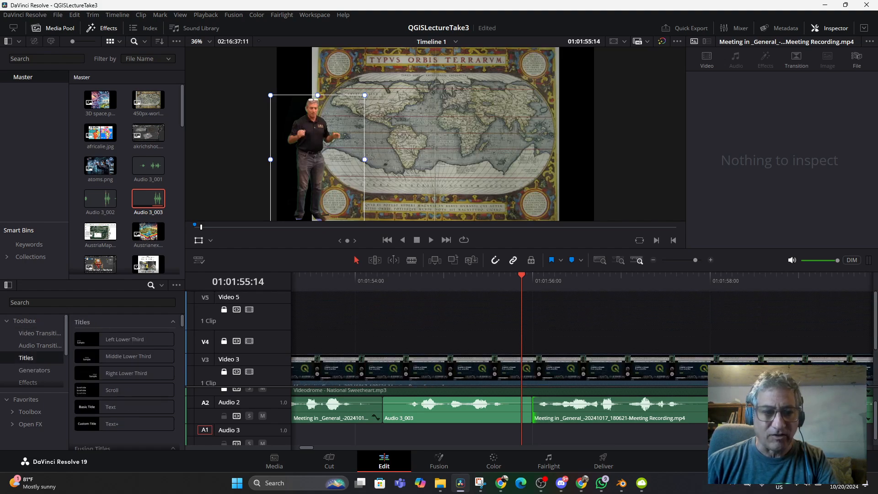
key(Left)
key(Left)
key(Left)
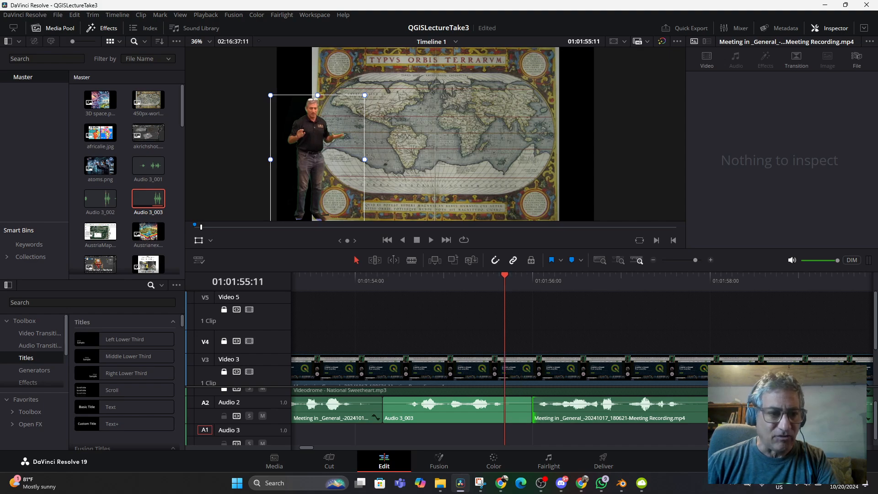
drag(110, 407, 428, 345)
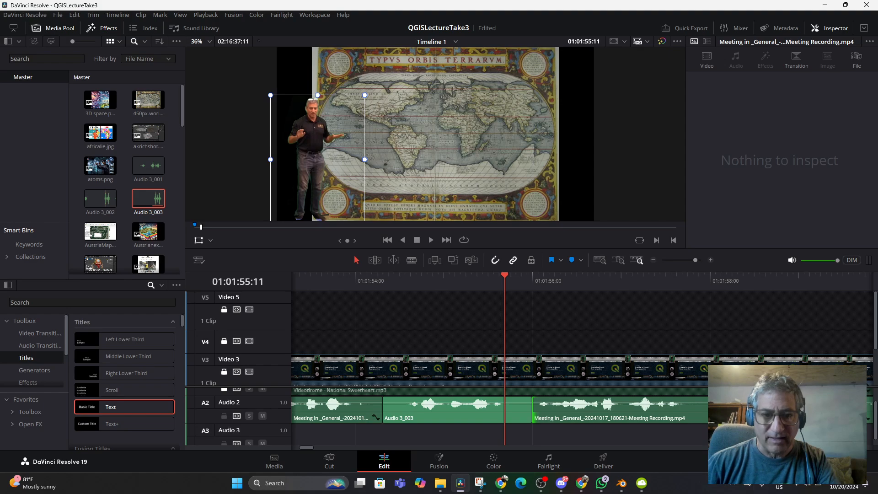
click(224, 342)
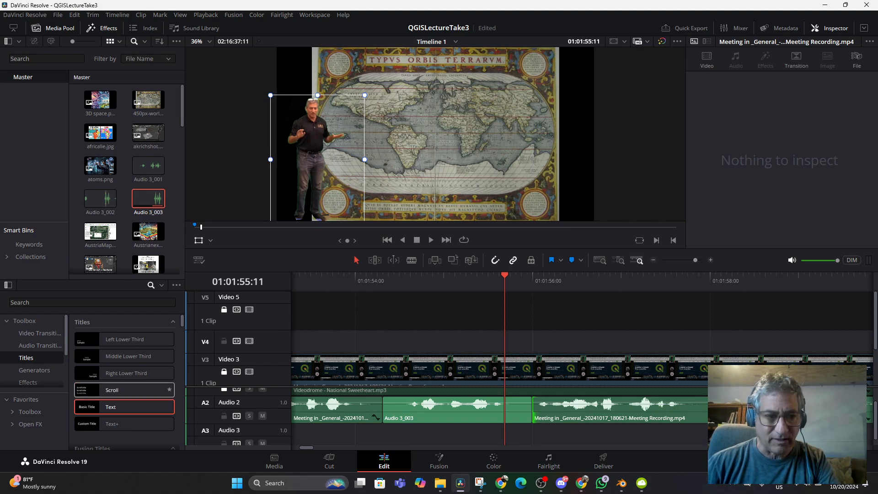
drag(110, 408, 387, 342)
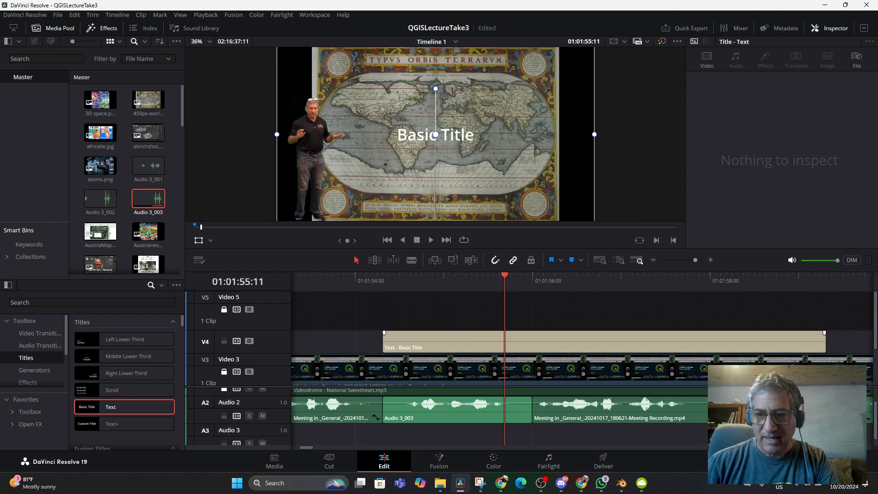
drag(825, 341, 532, 341)
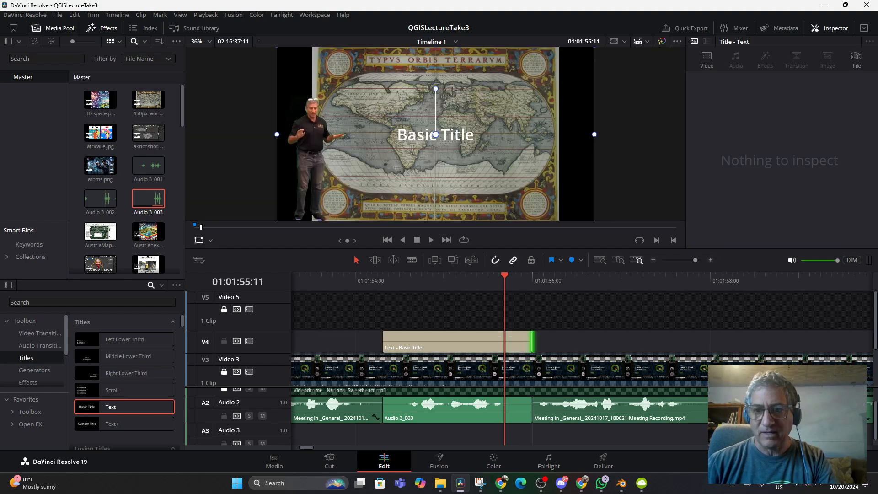
- Replace the title's default wording with "Cadastral Mapping", including the quotation marks
click(476, 341)
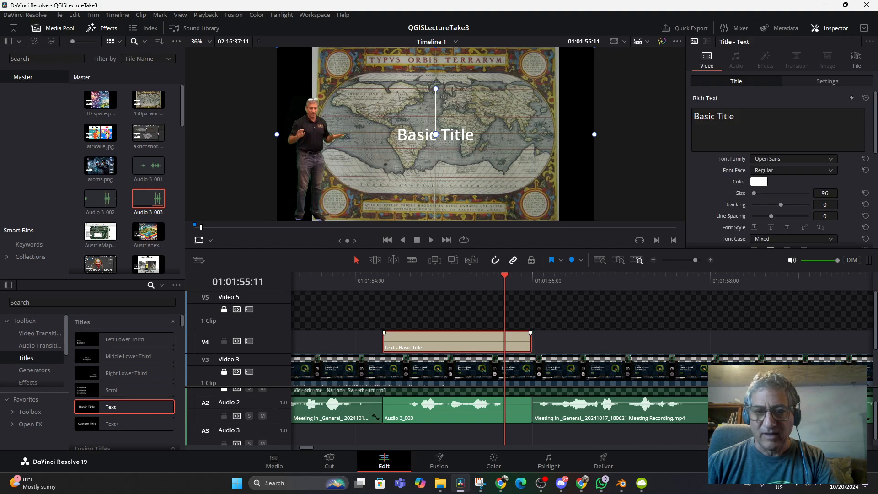
drag(742, 118, 694, 117)
key(BackSpace)
text("C)
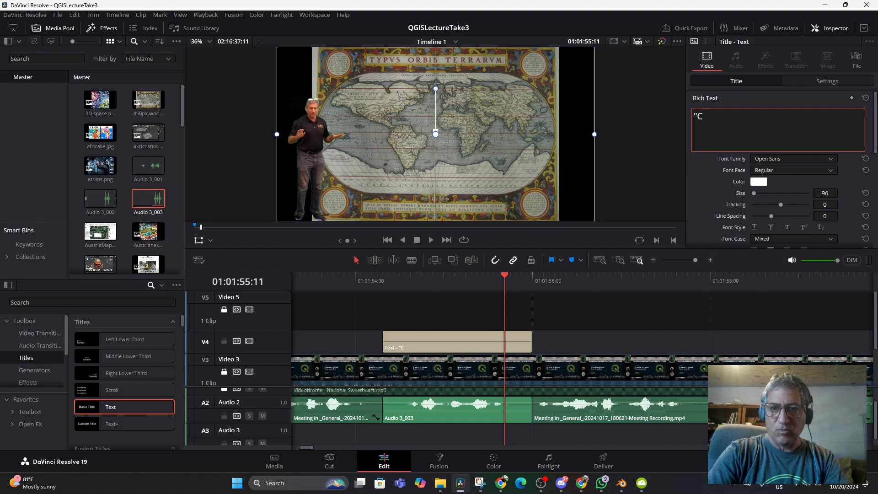
text(adastral Mapping")
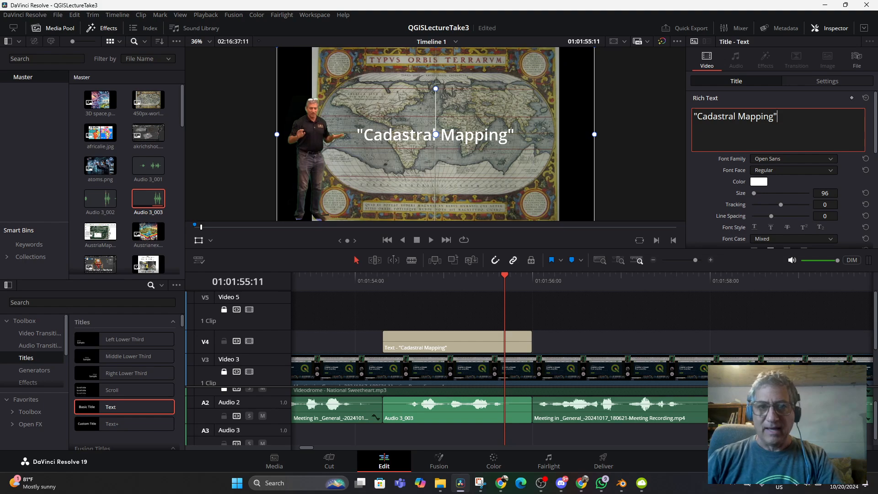
- Color the title text bright yellow-green and set its black outside stroke size to 16
click(759, 182)
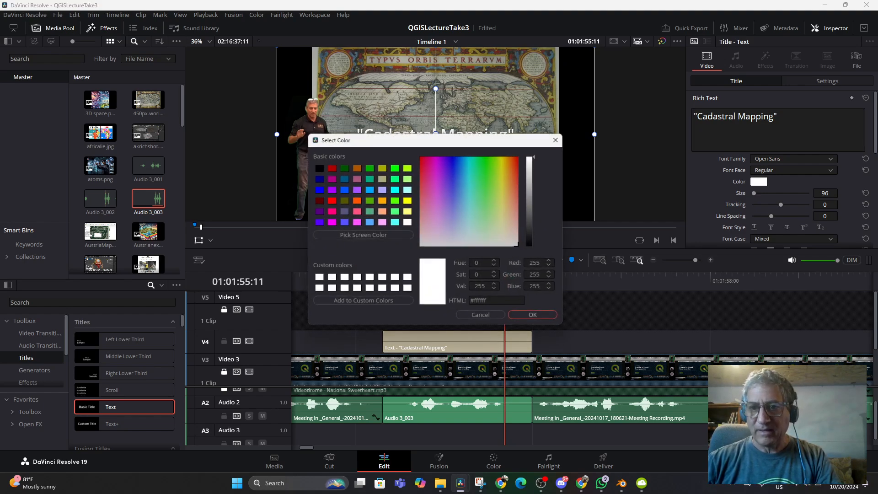
drag(494, 163, 498, 162)
click(534, 317)
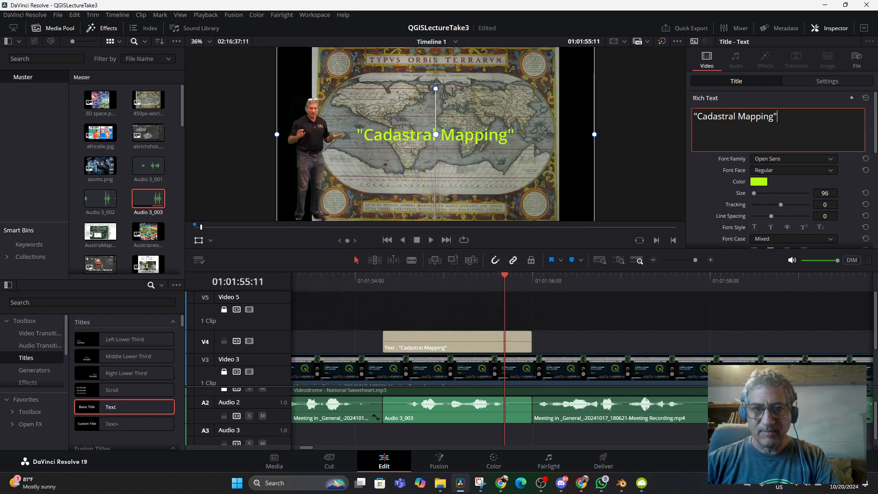
scroll(782, 169, down, 1)
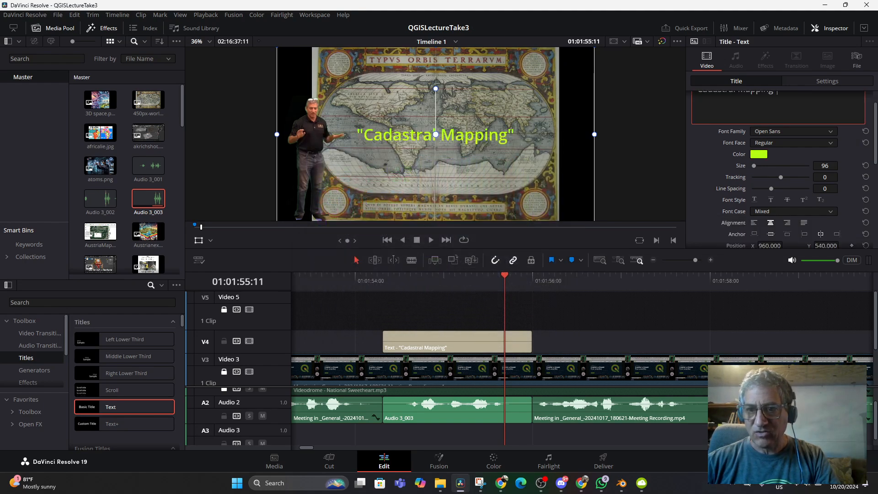
scroll(782, 169, down, 4)
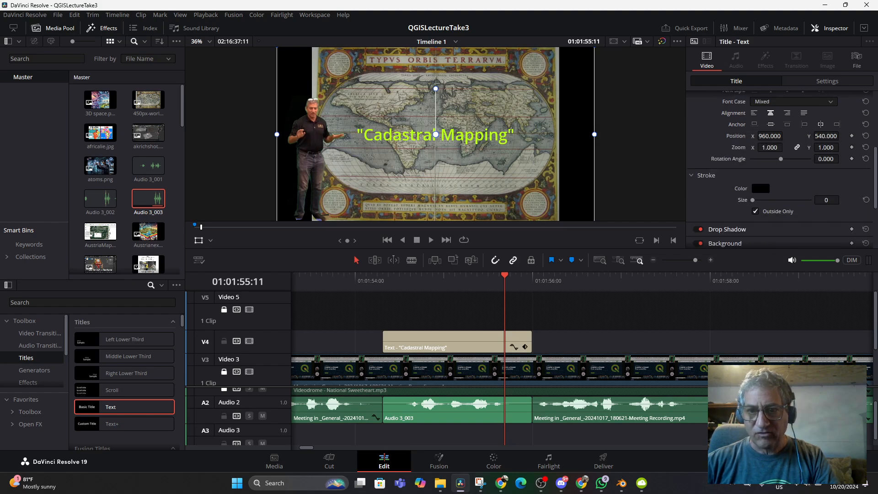
drag(753, 200, 811, 199)
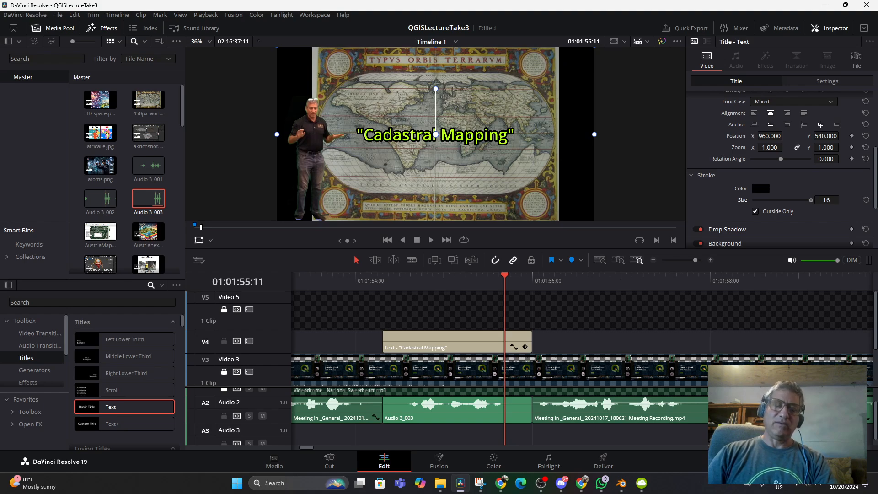
- Set the title's drop shadow to an X offset of 12 and a blur of 8
scroll(782, 169, down, 3)
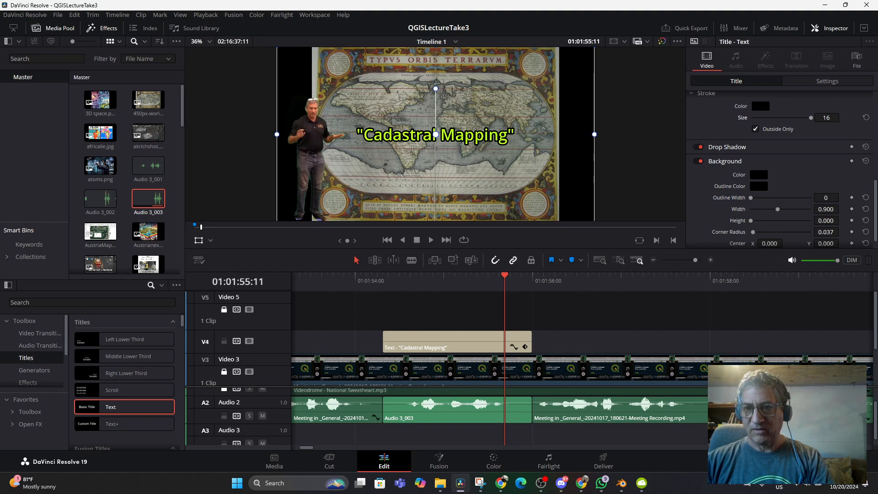
click(728, 147)
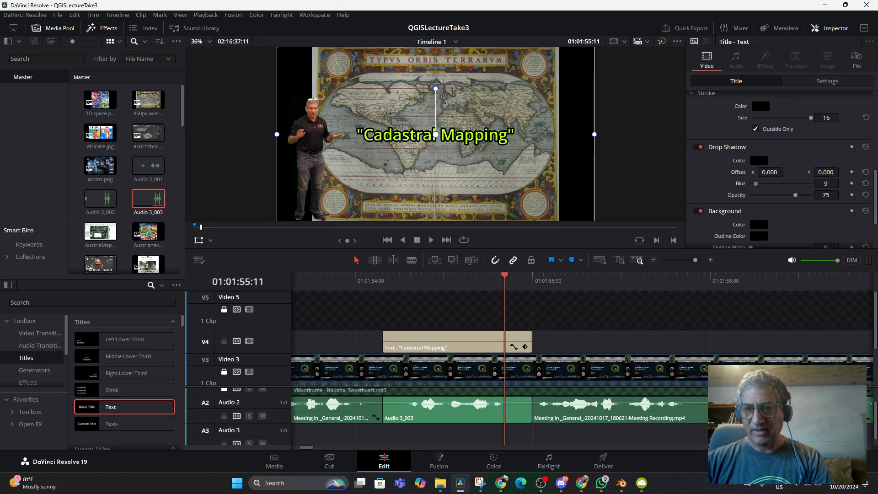
drag(772, 172, 786, 172)
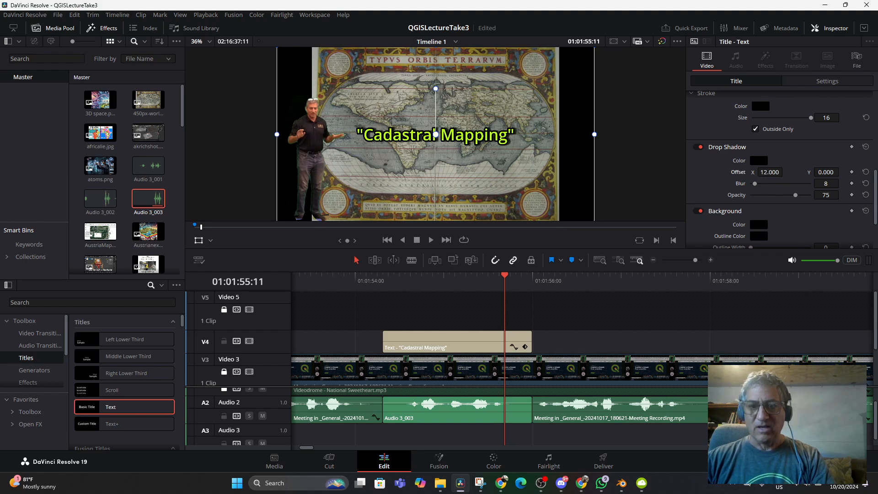
- Play the titled section repeatedly from about 01:01:54:03 to check the title's timing against the voiceover
click(372, 280)
key(space)
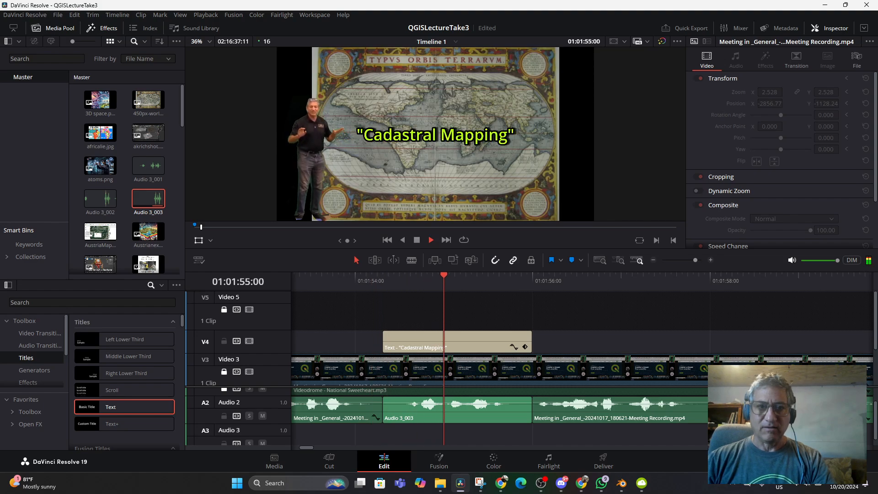
key(space)
click(372, 280)
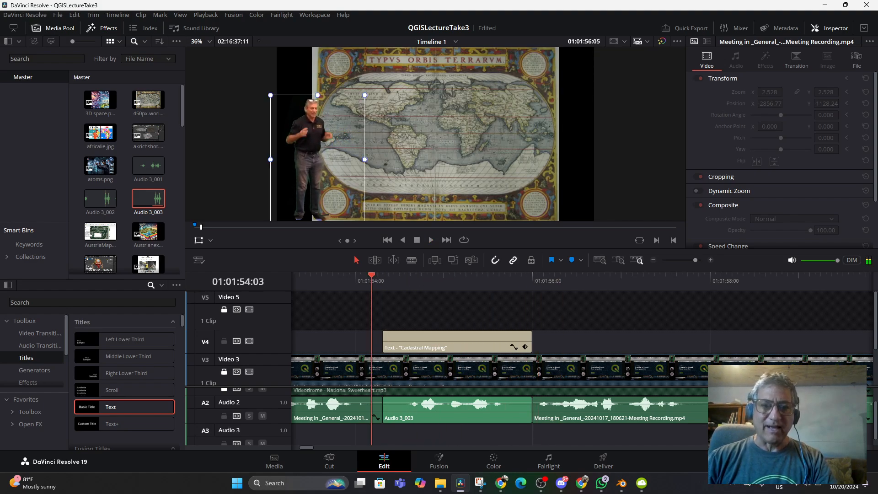
key(space)
key(Left)
key(Left)
key(Left)
key(Left)
key(Left)
key(Left)
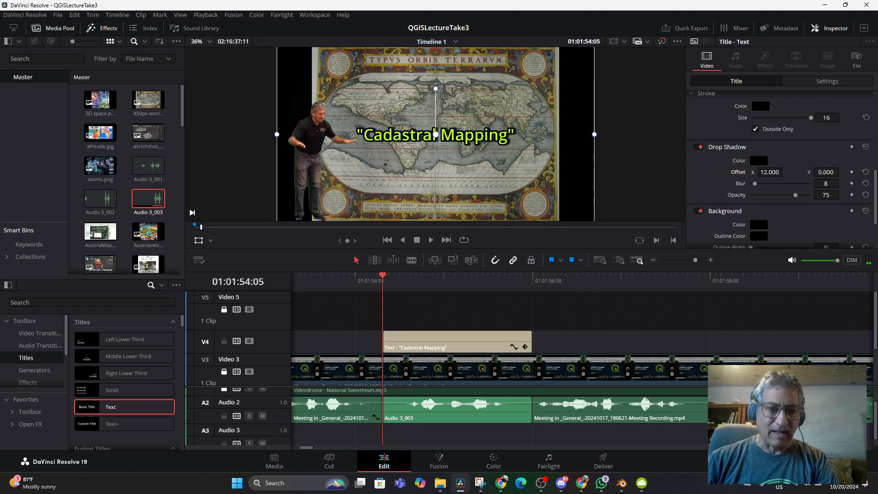
click(332, 280)
key(space)
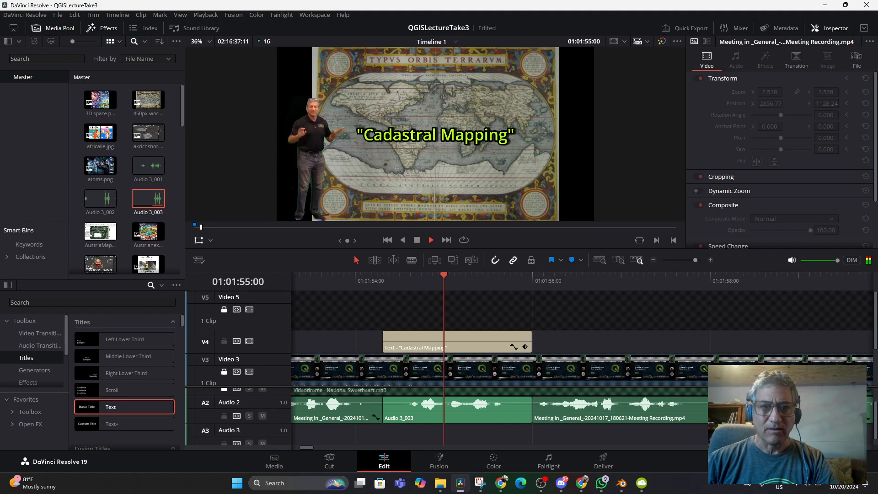
key(space)
- Trim about five frames off the start of the "Cadastral Mapping" title on Video 4
drag(384, 341, 405, 340)
click(400, 280)
key(Right)
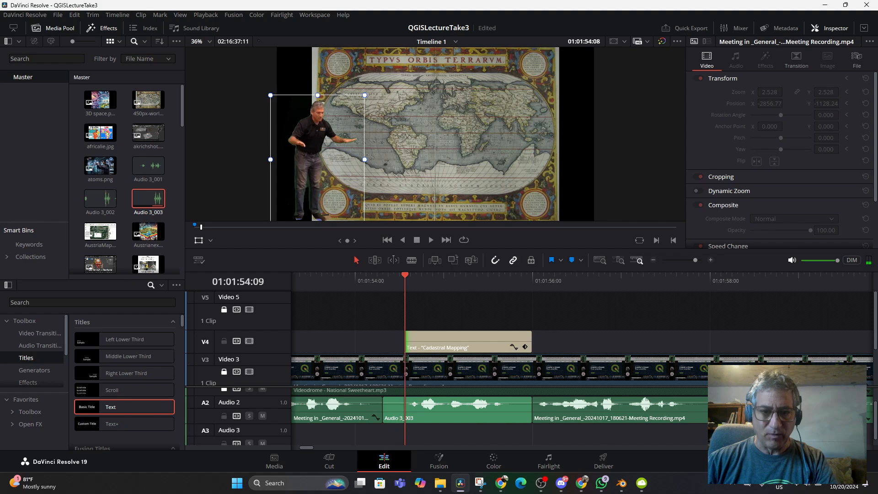
key(Right)
key(Left)
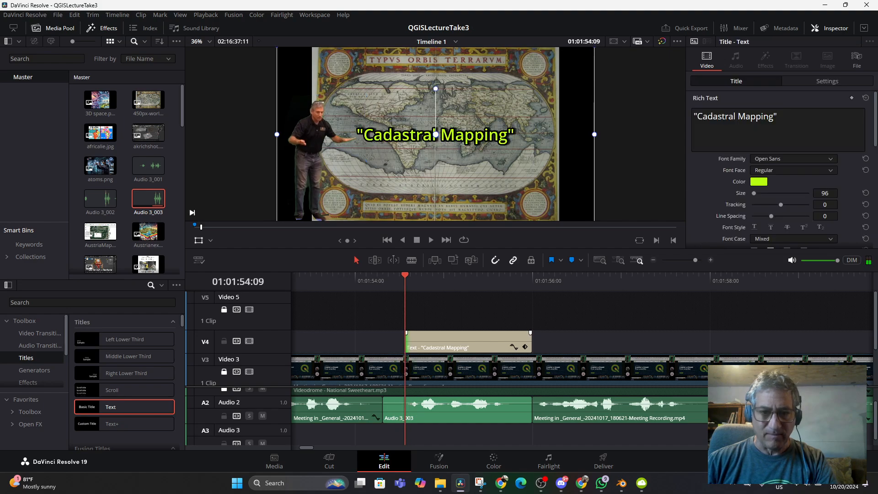
key(Right)
drag(406, 342, 411, 342)
- Play the retimed title section through to 01:01:57:05 and save the project
key(space)
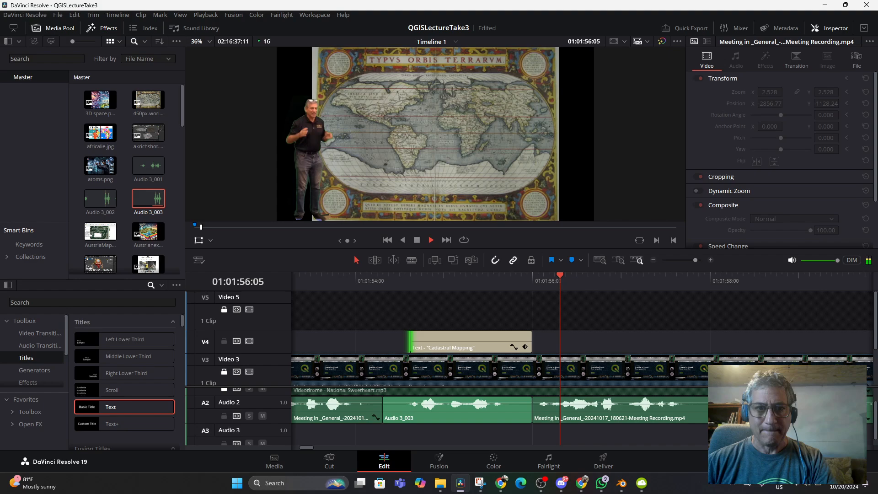
key(space)
click(378, 279)
key(space)
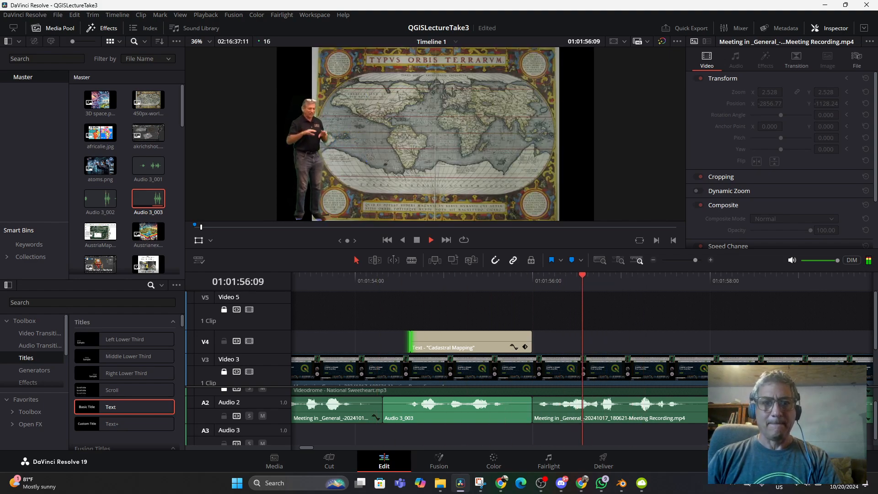
key(space)
click(57, 14)
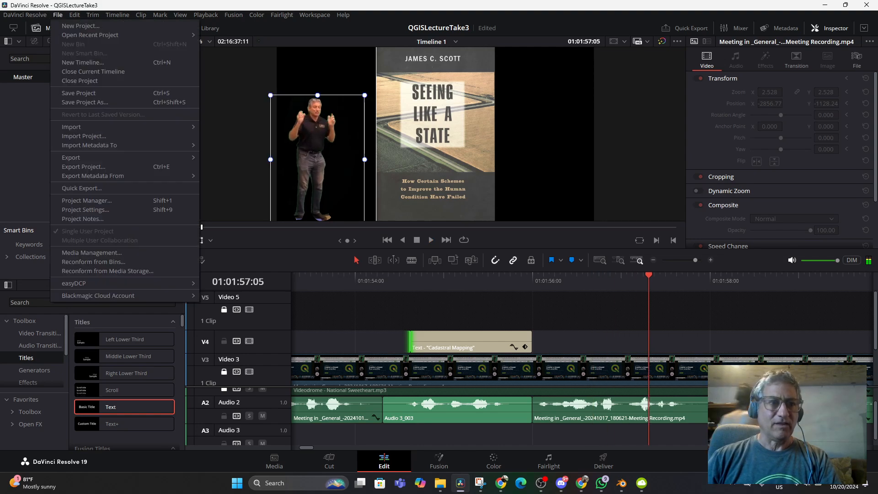
click(69, 93)
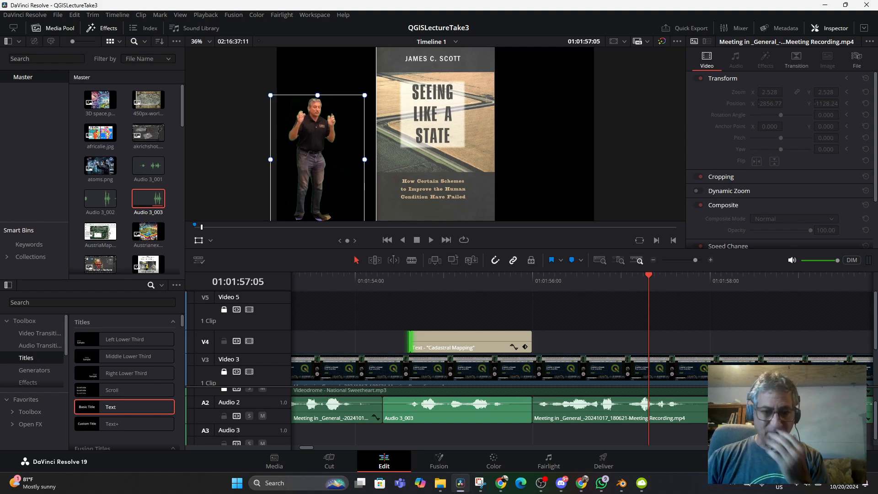
- Disarm recording on the Audio 3 track in the Fairlight page, and switch to OBS
click(549, 461)
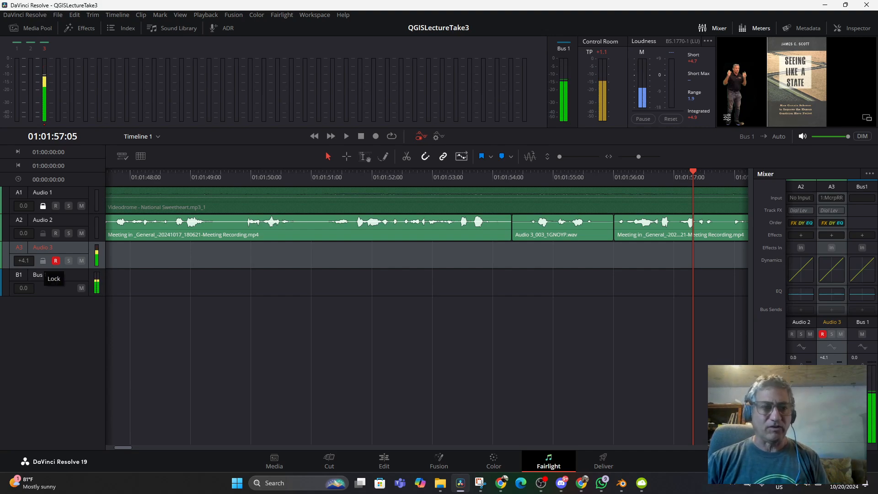
click(55, 261)
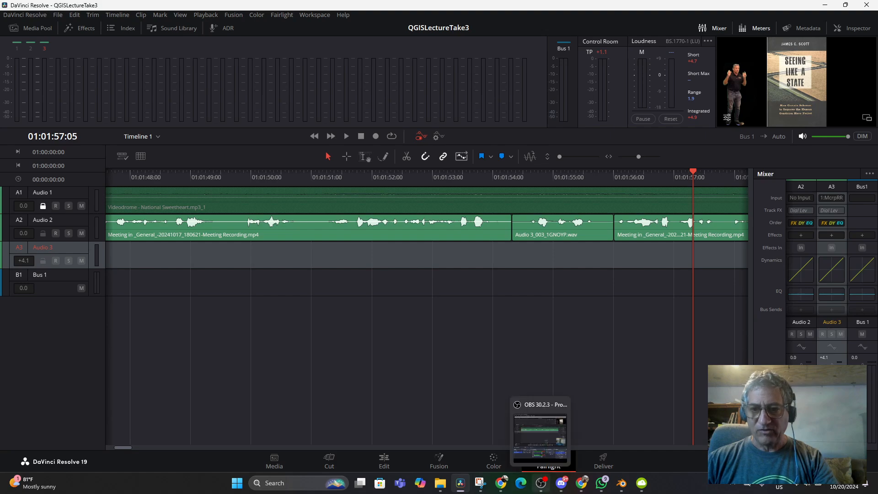
click(542, 483)
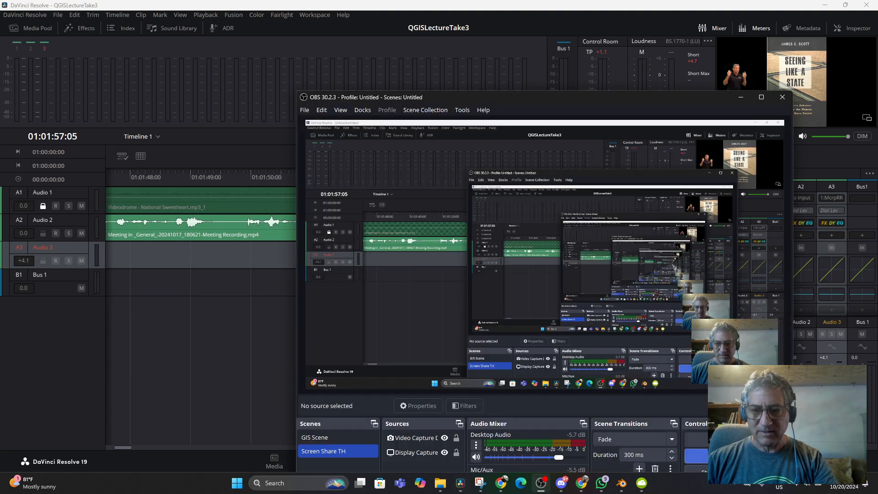